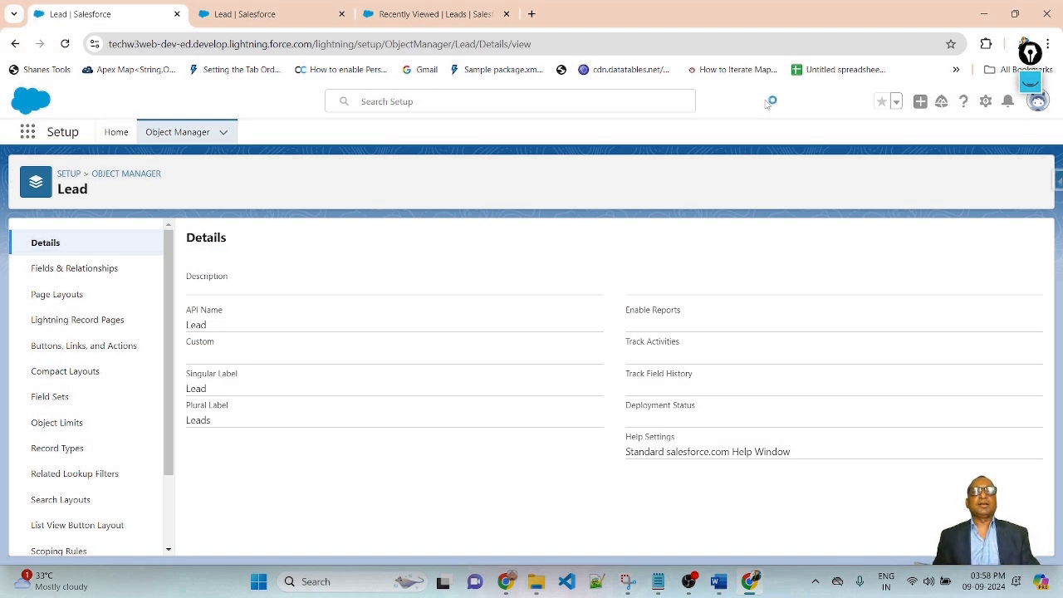
Search Object Manager for "lead", open the Lead object's setup page and locate its Validation Rules entry.
click(985, 100)
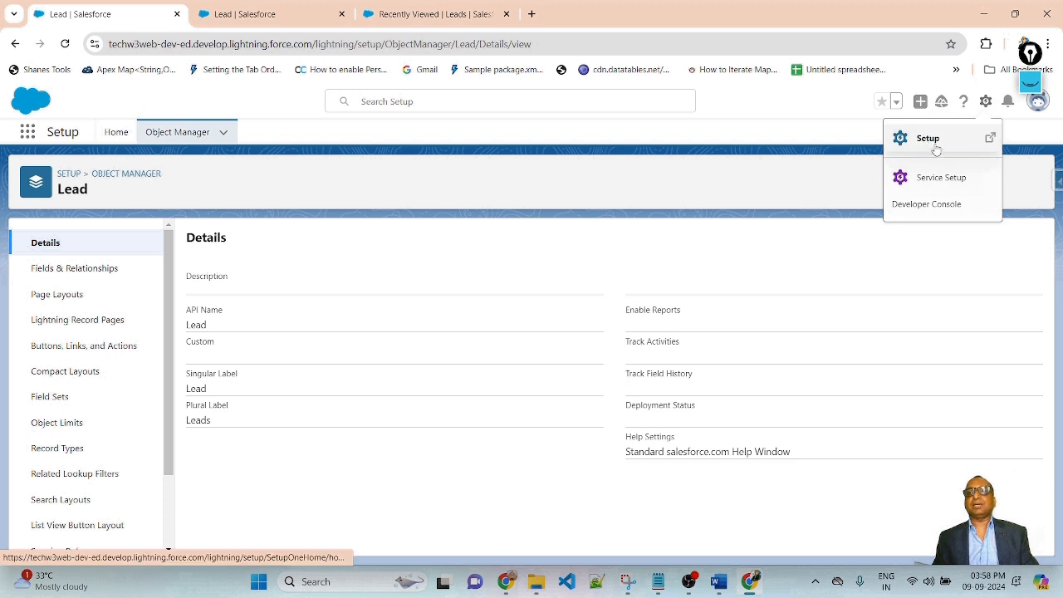
click(113, 104)
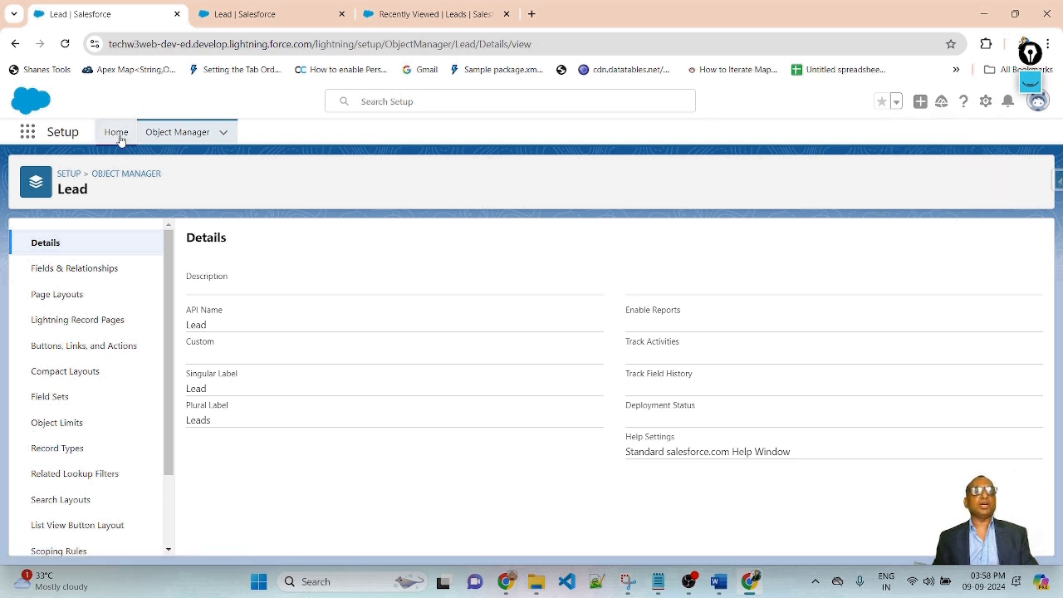
click(121, 142)
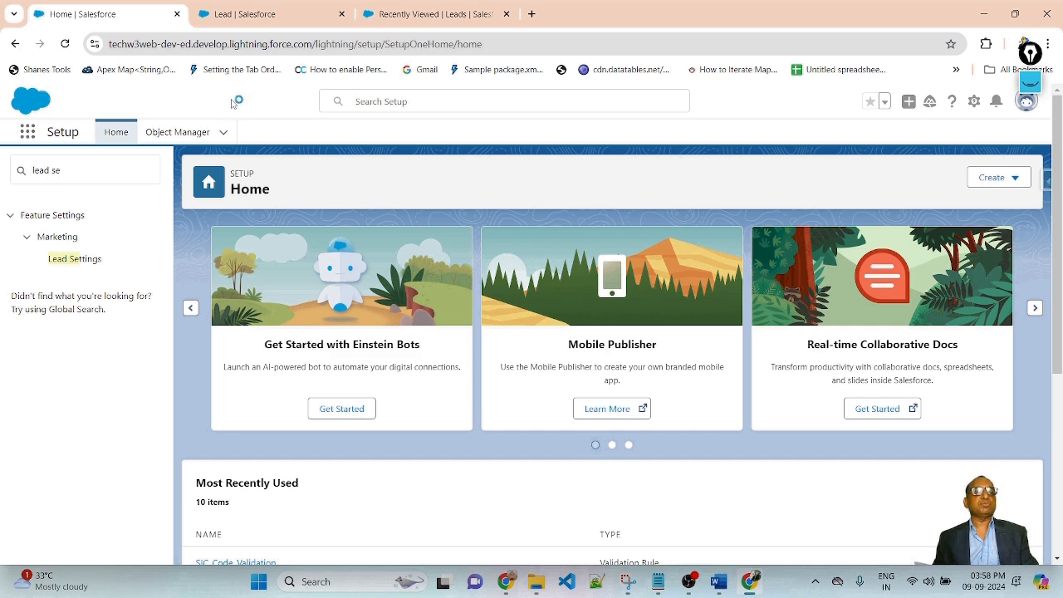
click(183, 133)
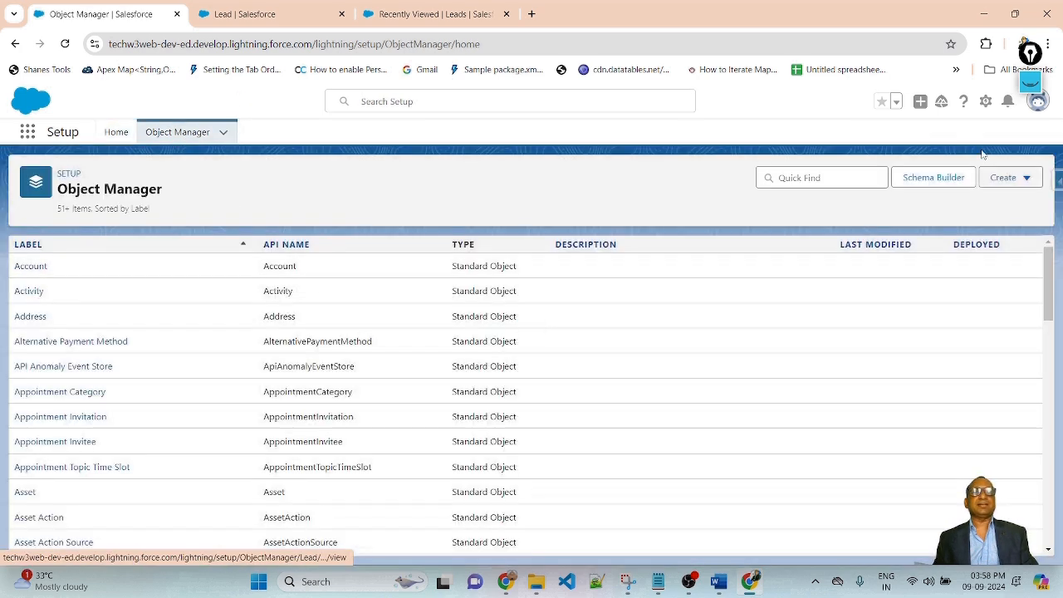
click(835, 178)
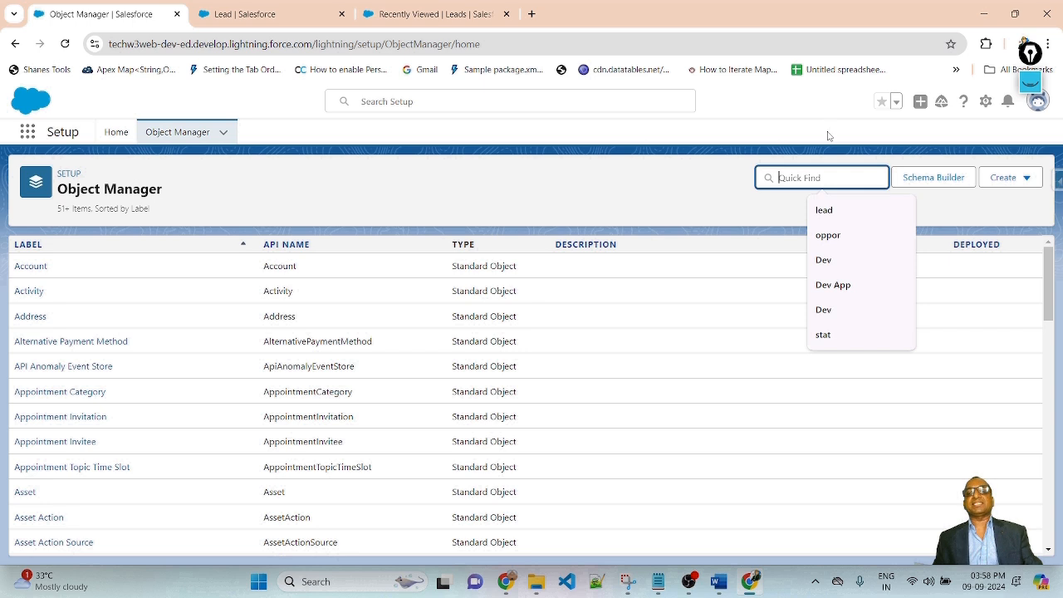
text(lead)
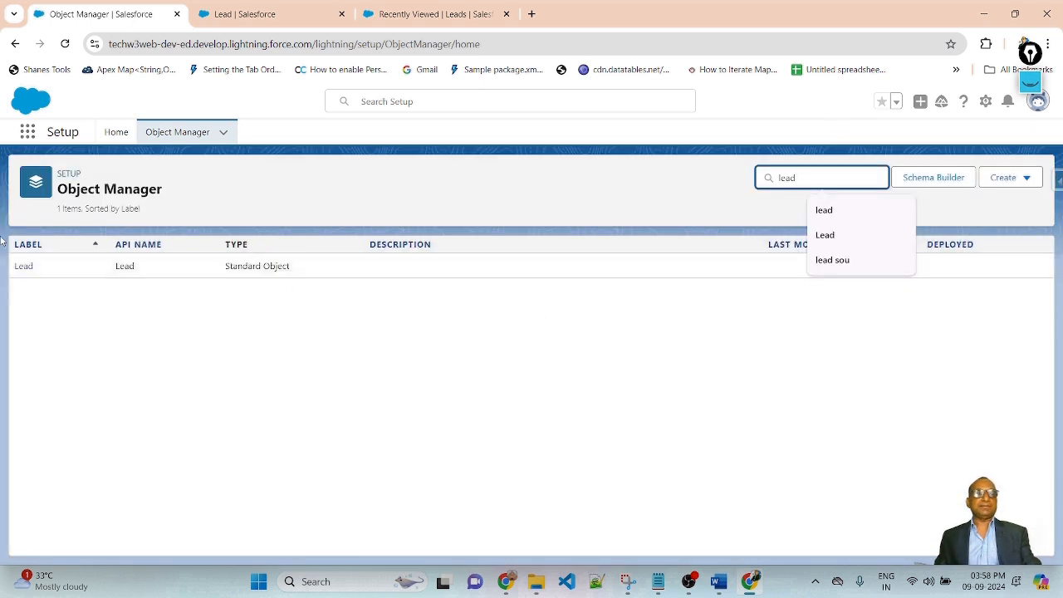
click(23, 266)
scroll(83, 515, down, 2)
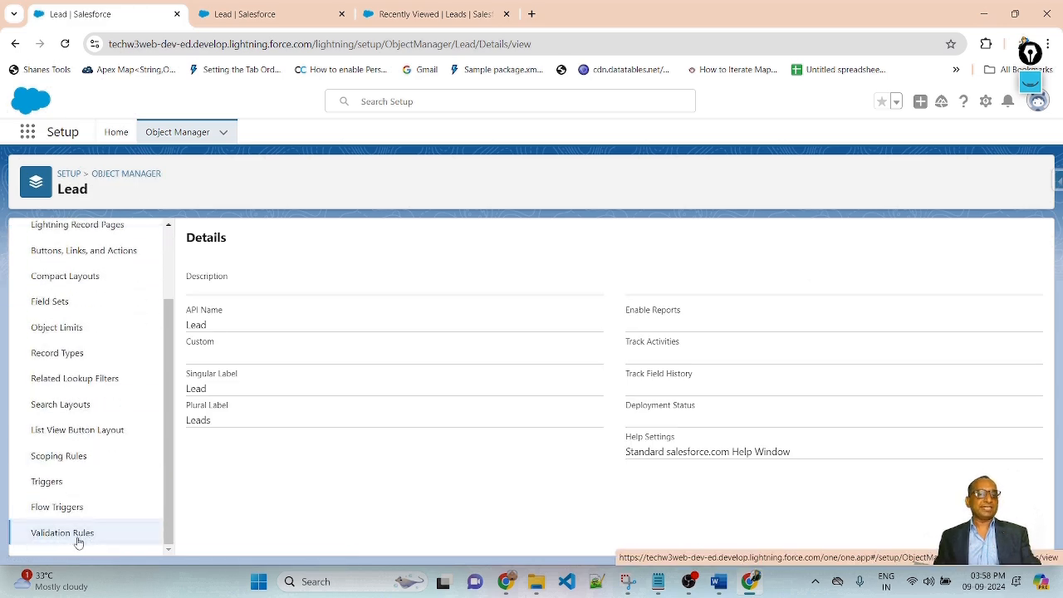
Open the Metropolitan Health Services lead from the recently viewed leads and make its details editable.
click(243, 15)
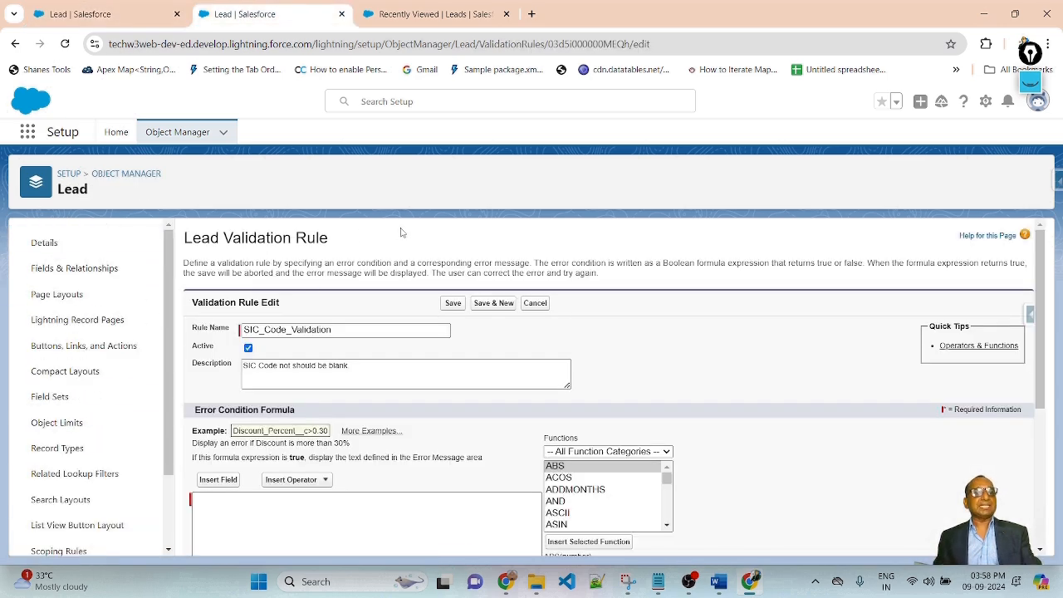
click(455, 14)
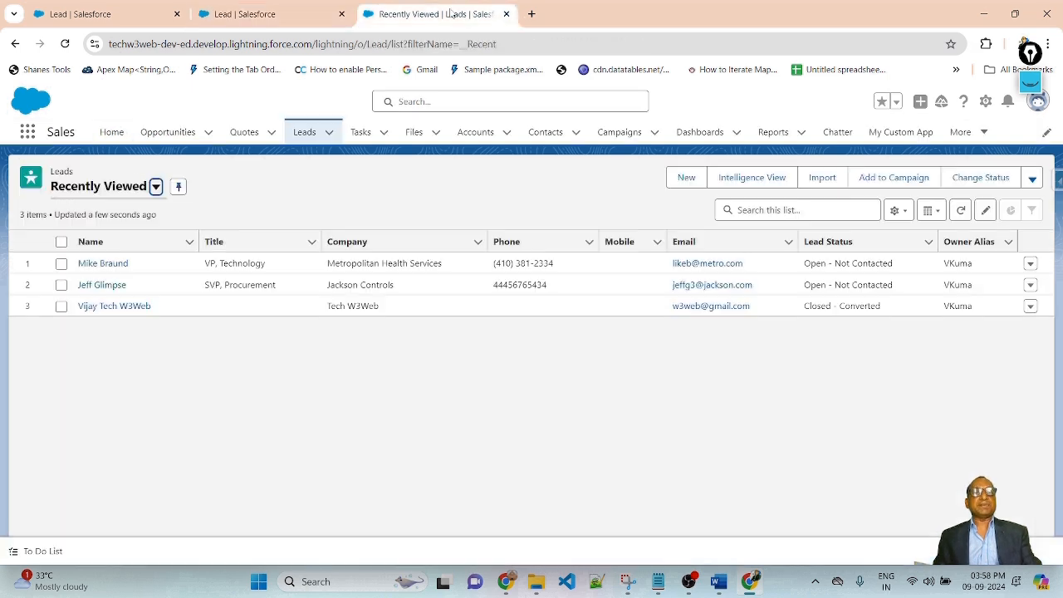
click(306, 136)
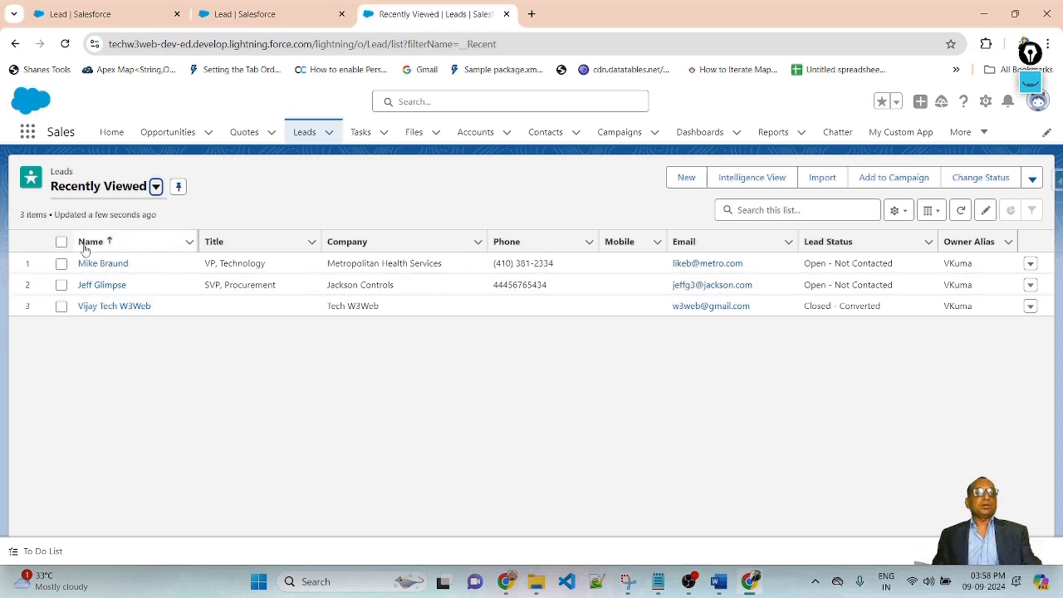
click(103, 263)
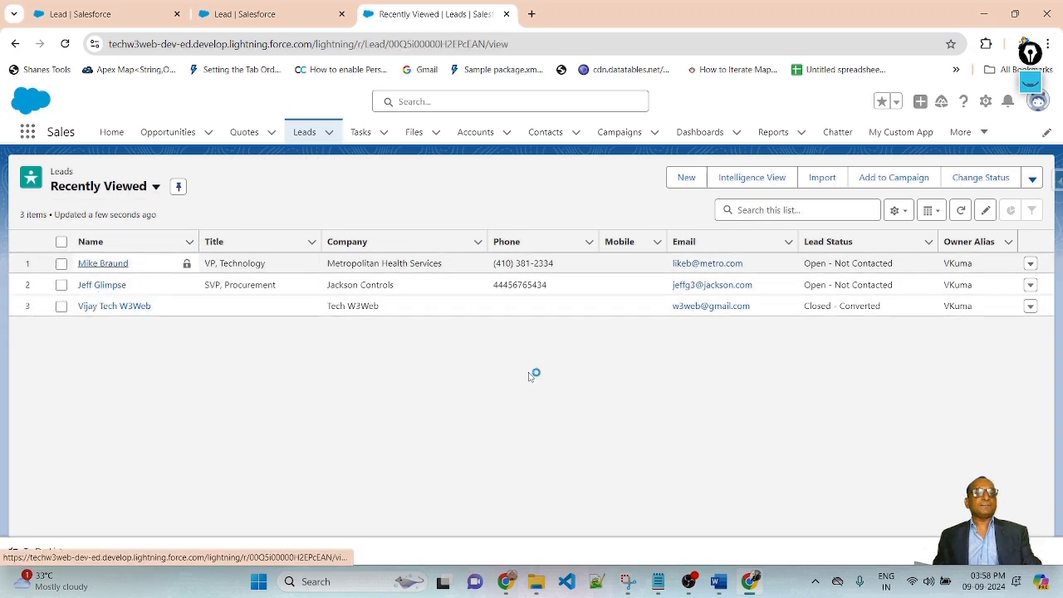
scroll(282, 326, down, 3)
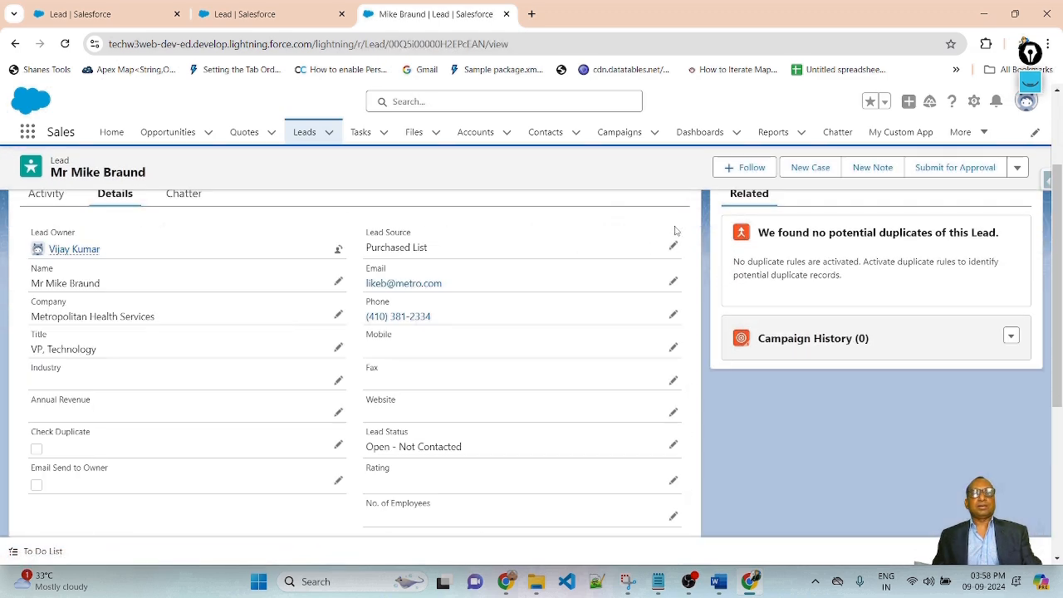
click(672, 246)
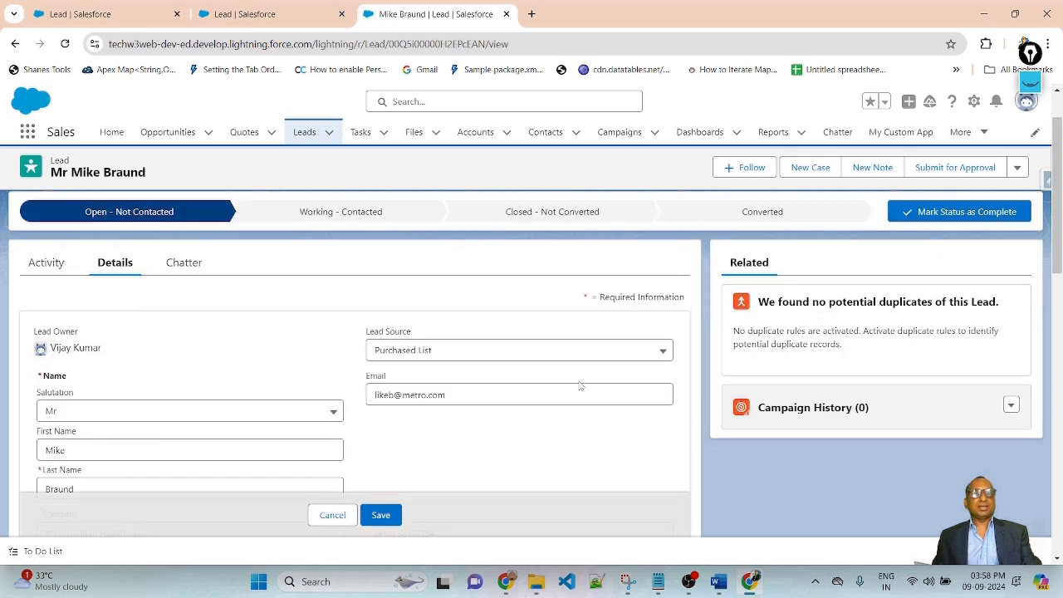
scroll(582, 382, down, 2)
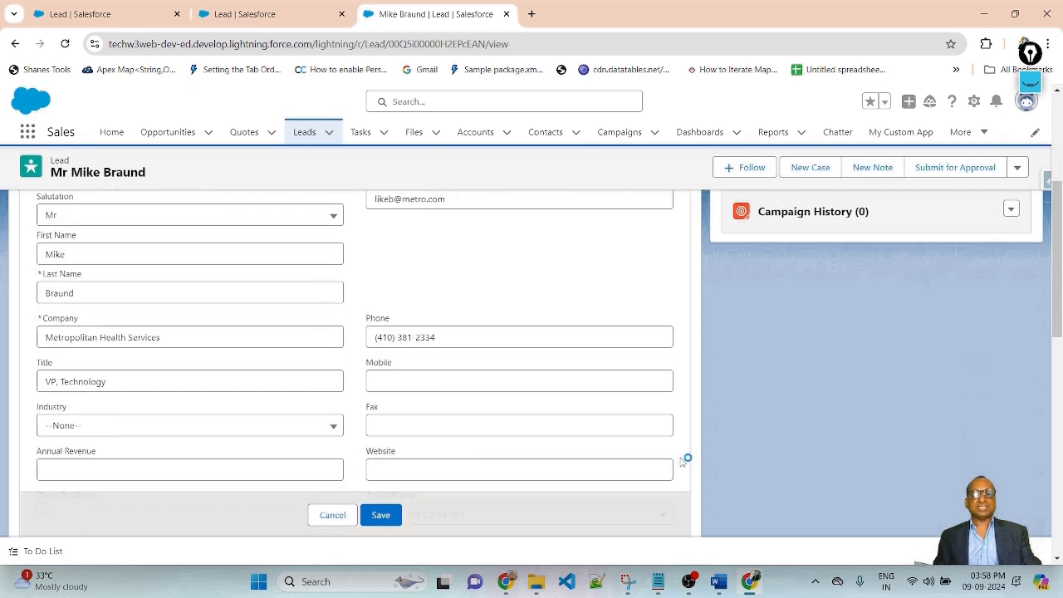
Switch to Word and examine the validation rule demo screenshot in the currentLession_ValidationRule.docx document.
click(719, 582)
scroll(576, 435, down, 1)
scroll(577, 434, down, 3)
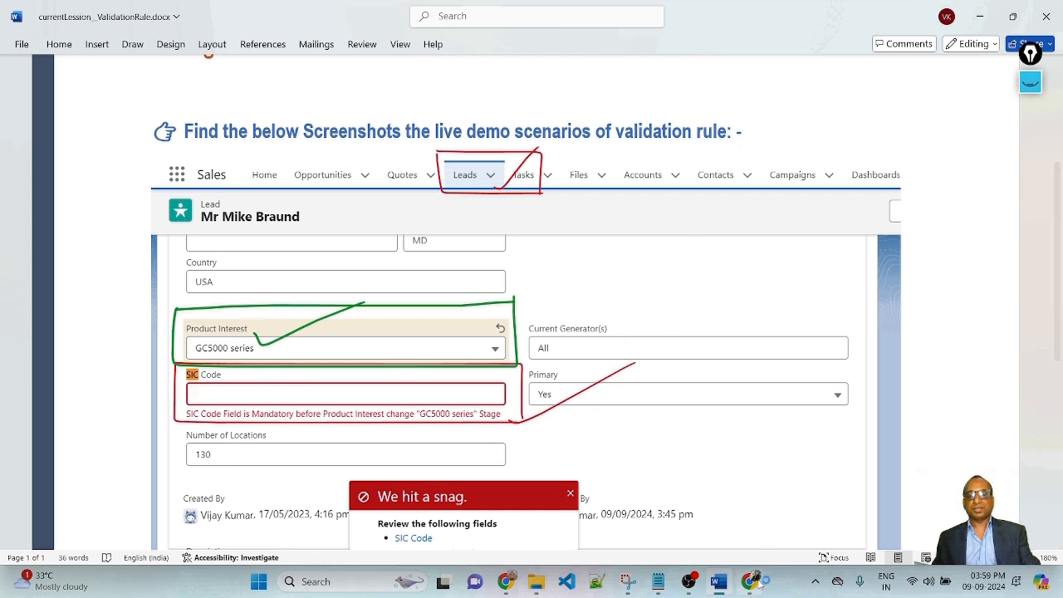
Return to the lead form in Chrome and set Product Interest to GC5000 series, leaving SIC Code blank.
click(749, 581)
scroll(227, 404, up, 1)
scroll(228, 404, down, 3)
scroll(140, 394, up, 2)
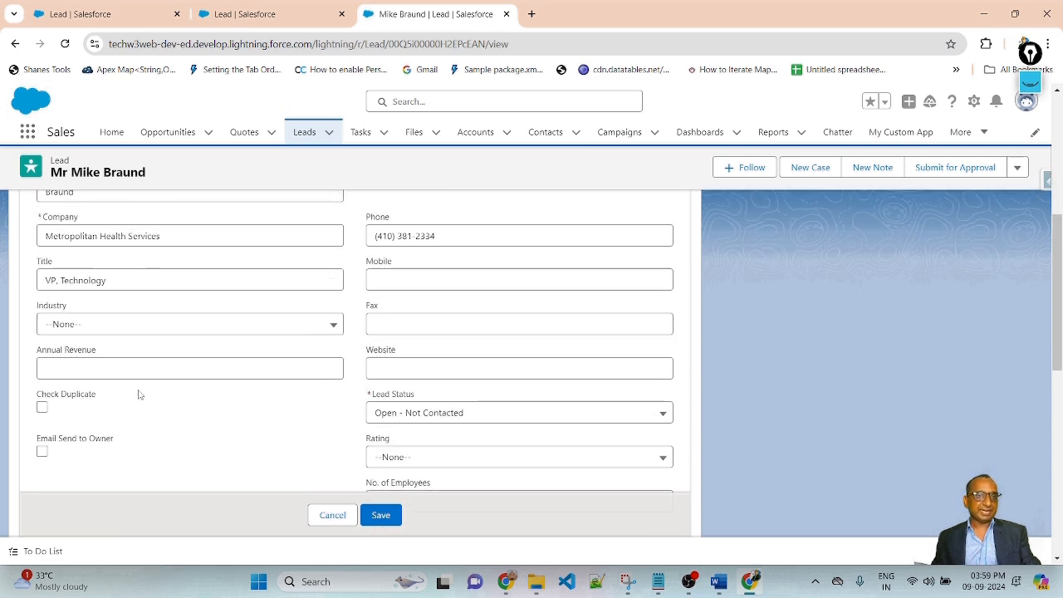
scroll(222, 389, down, 2)
scroll(227, 387, up, 1)
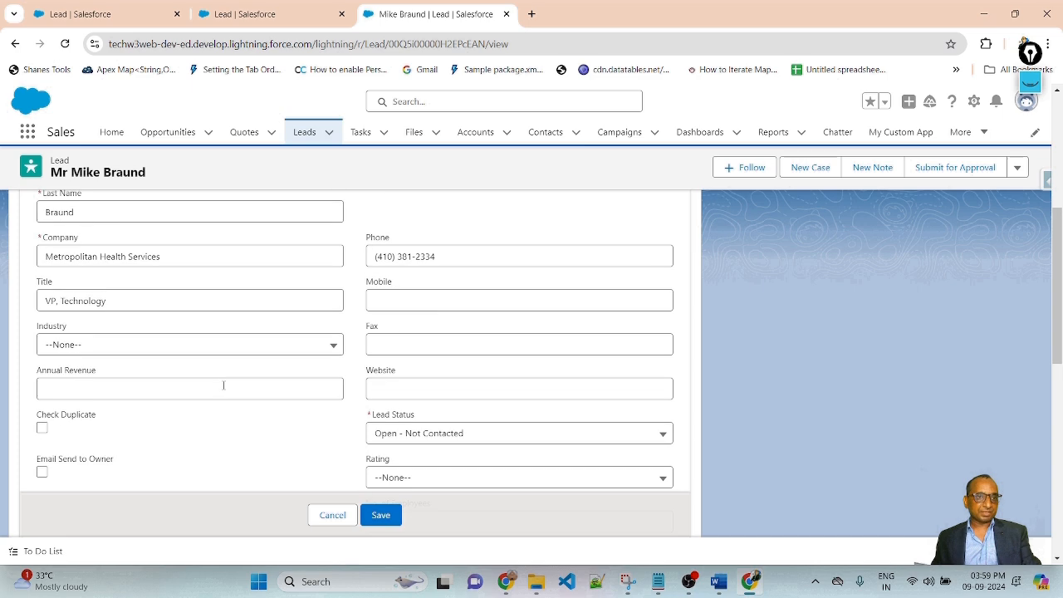
scroll(573, 427, up, 3)
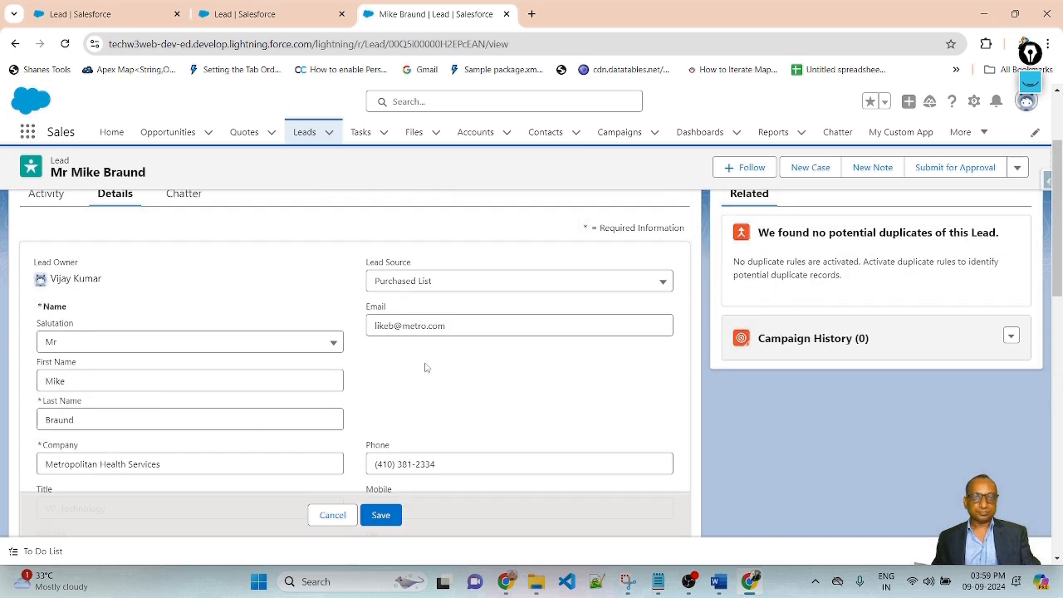
scroll(500, 375, down, 1)
scroll(497, 379, down, 3)
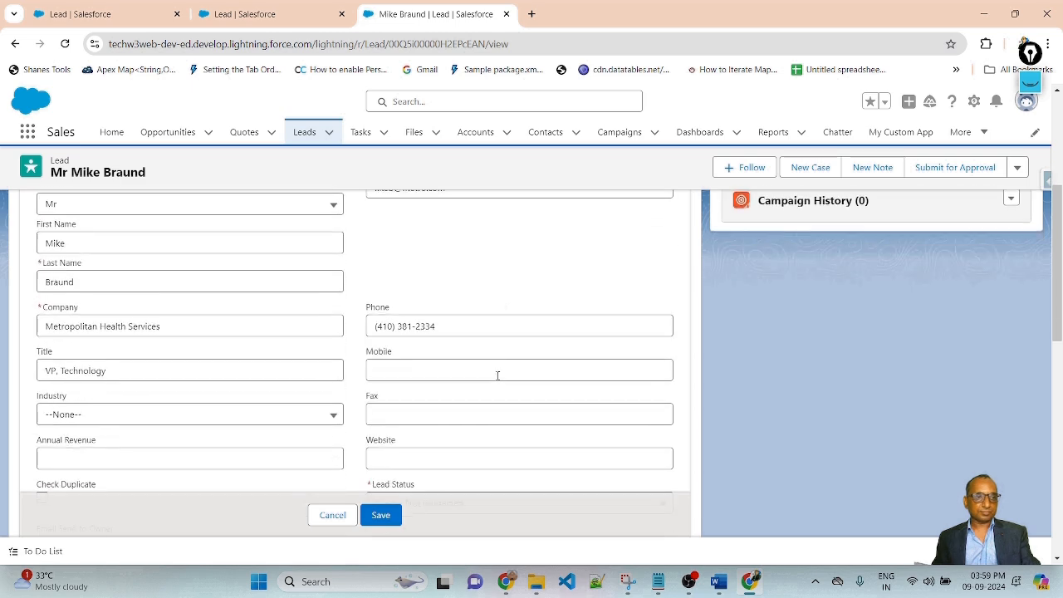
scroll(498, 380, up, 1)
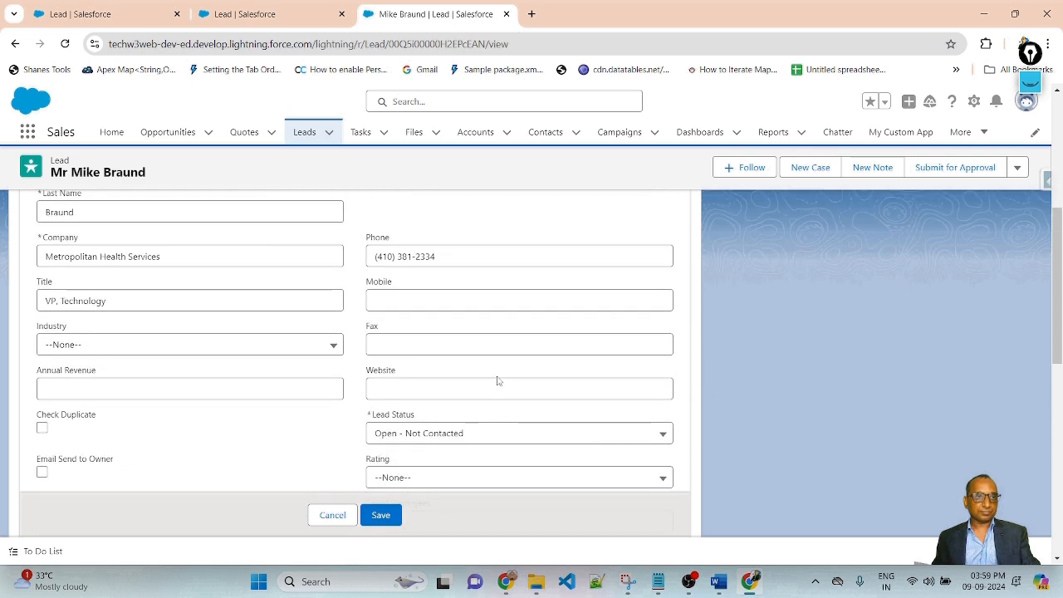
scroll(497, 379, down, 7)
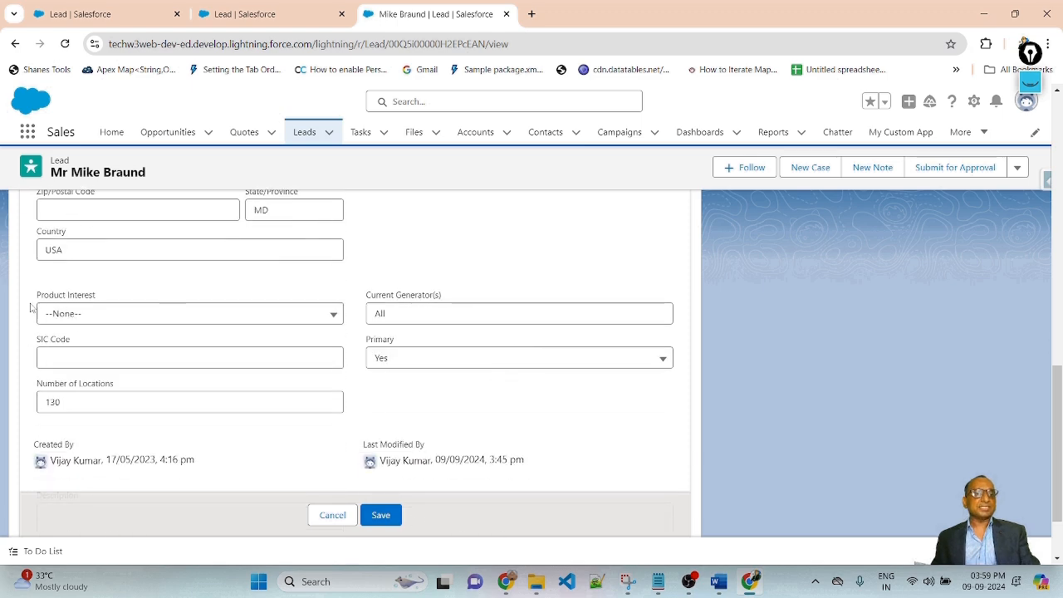
key(ctrl+plus)
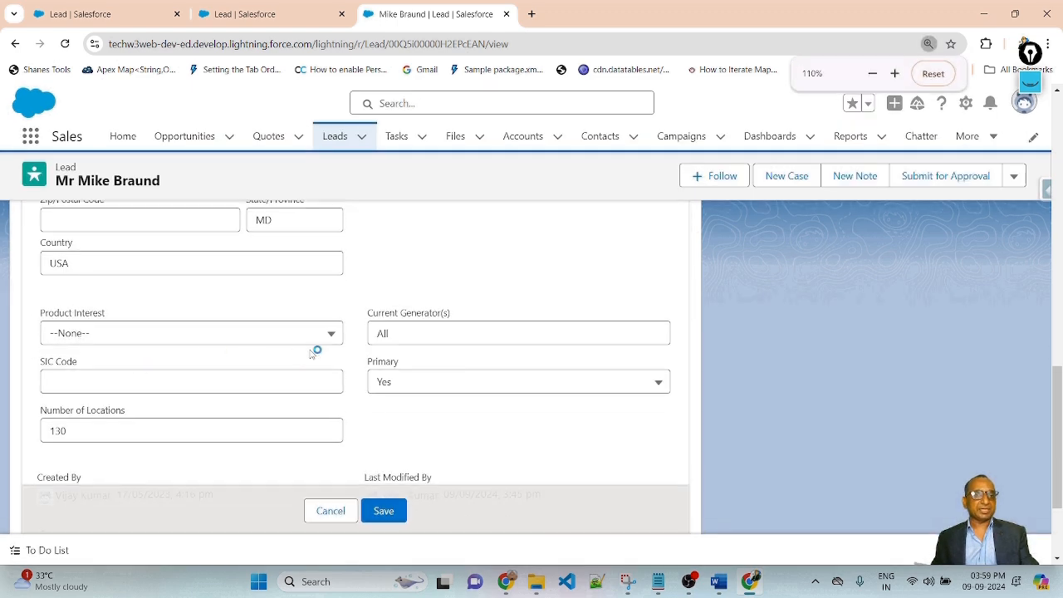
click(249, 334)
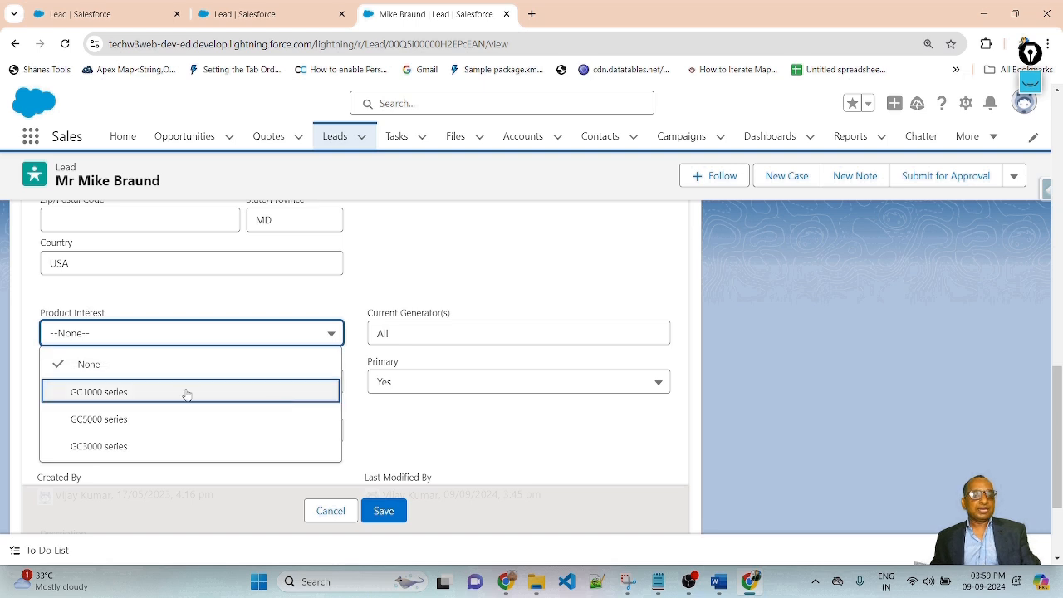
click(116, 420)
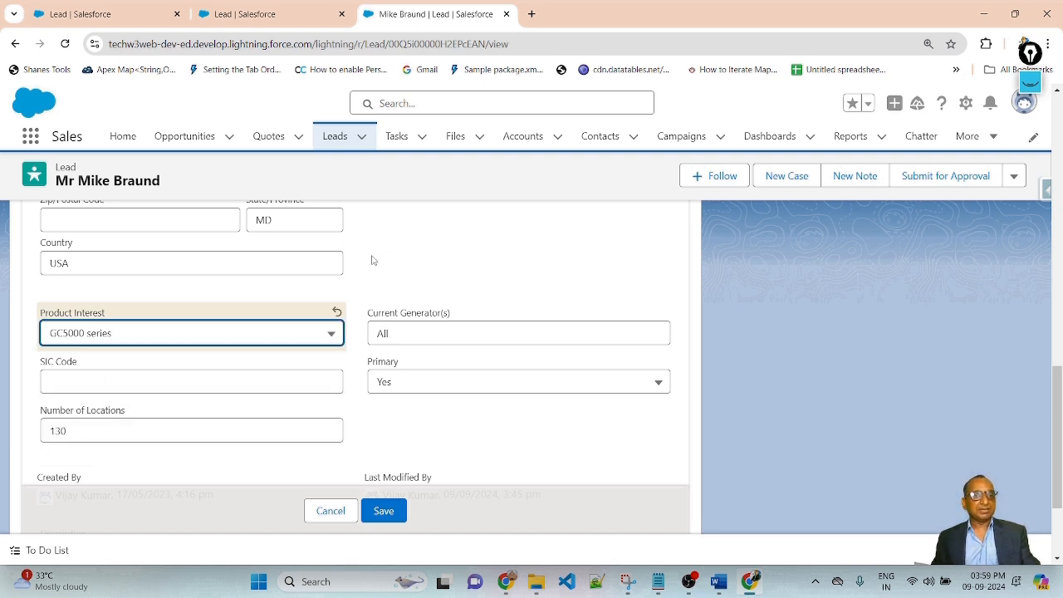
click(108, 383)
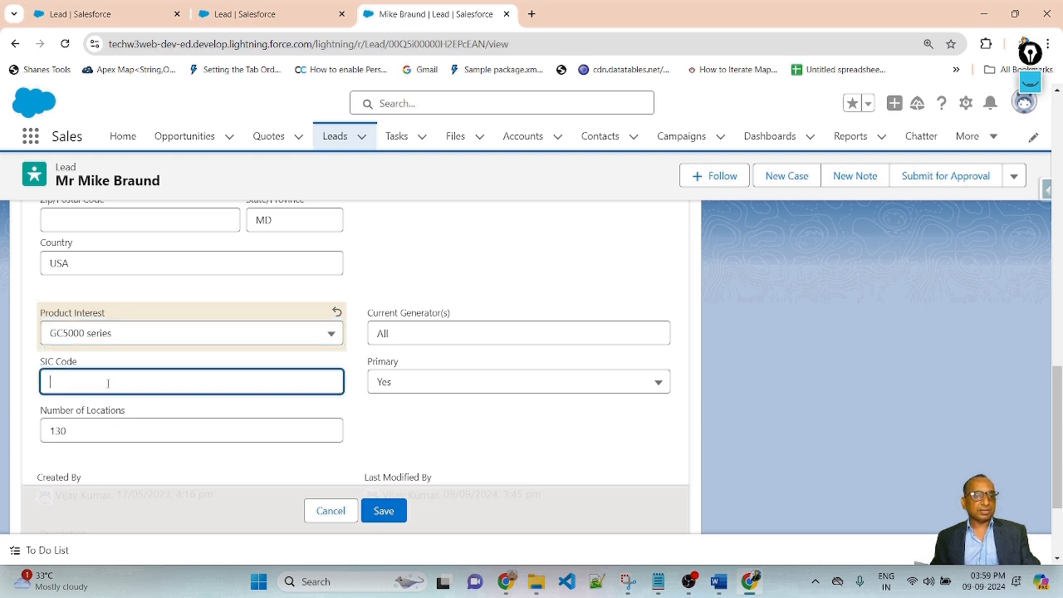
click(445, 422)
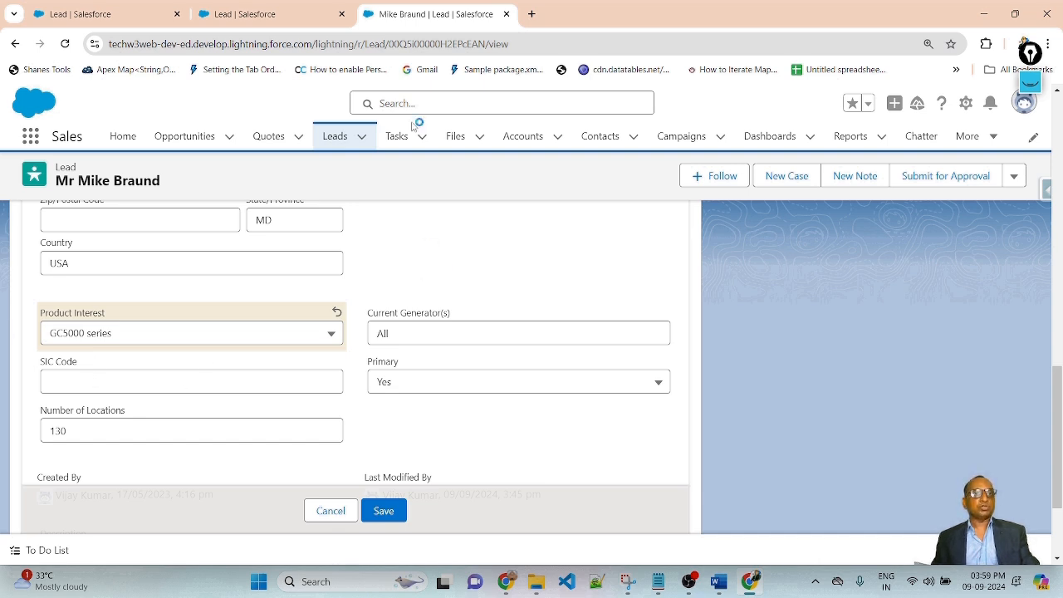
Review the rule name, active setting and description of the SIC_Code_Validation rule on the Lead object.
click(276, 14)
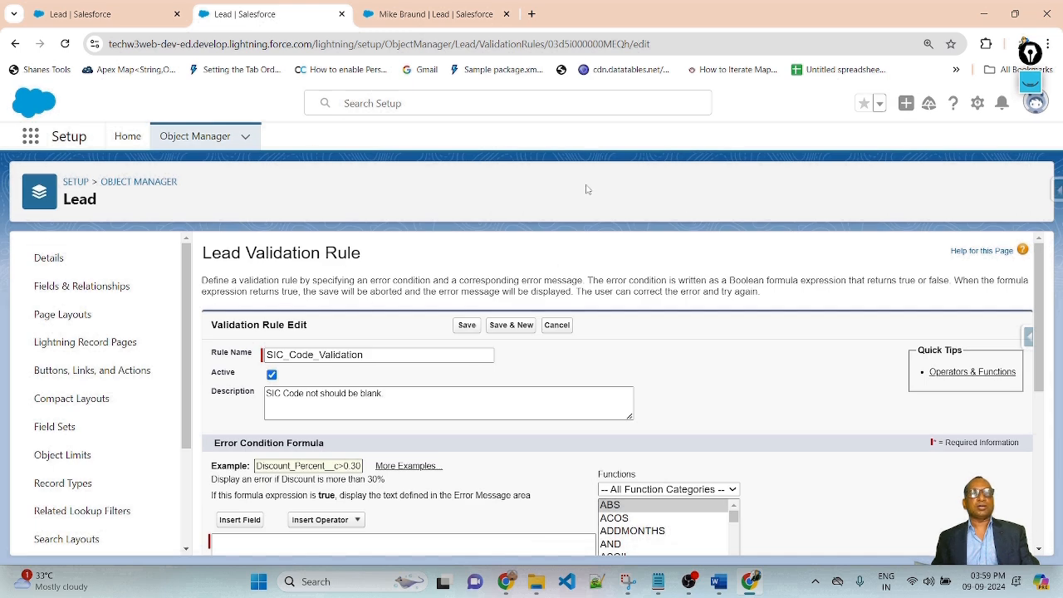
scroll(754, 287, down, 2)
scroll(826, 316, up, 2)
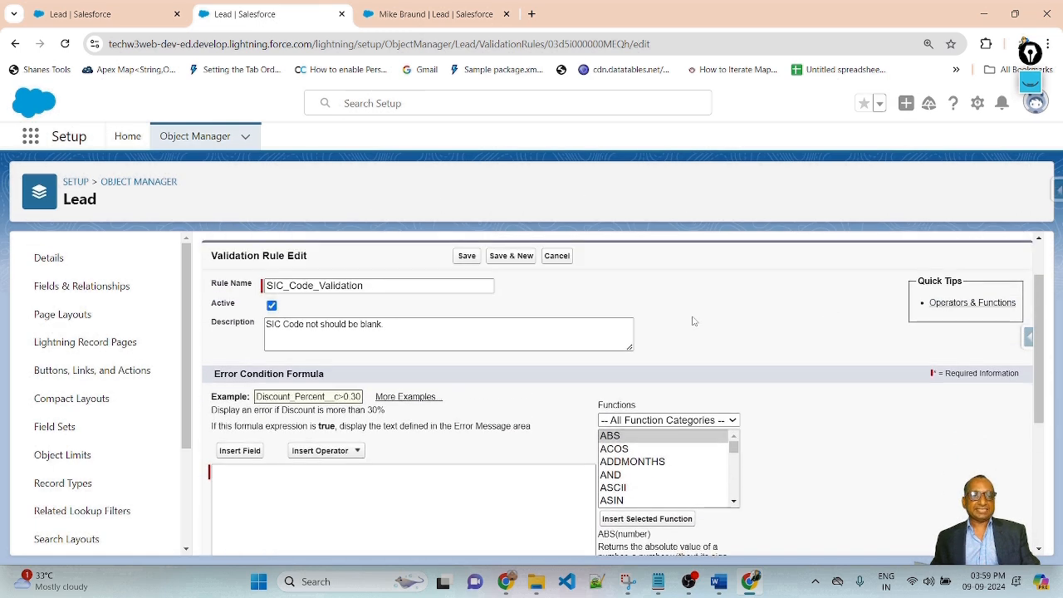
scroll(340, 349, up, 1)
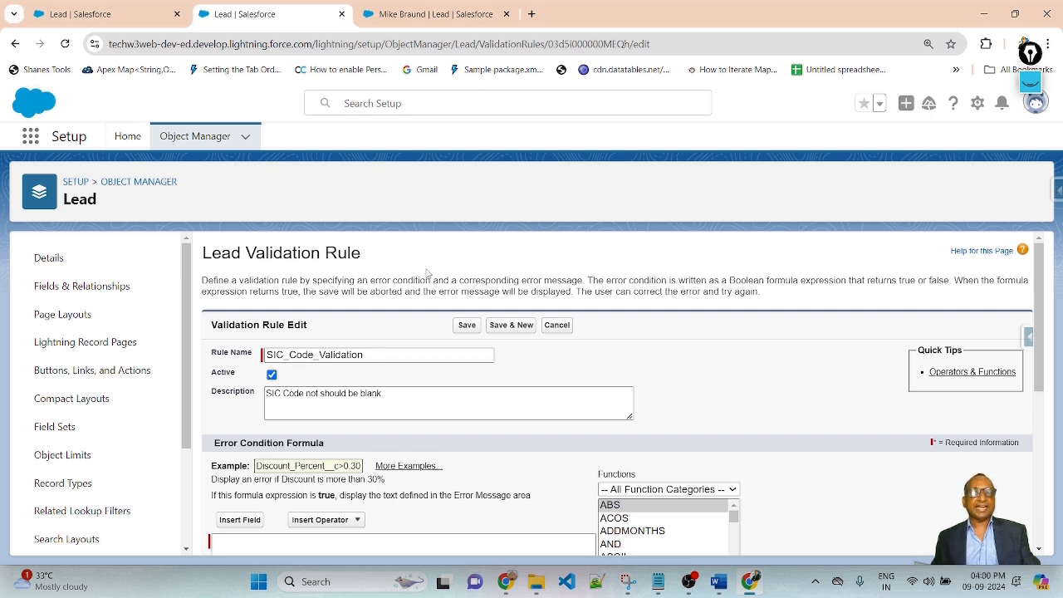
click(319, 356)
scroll(341, 388, down, 2)
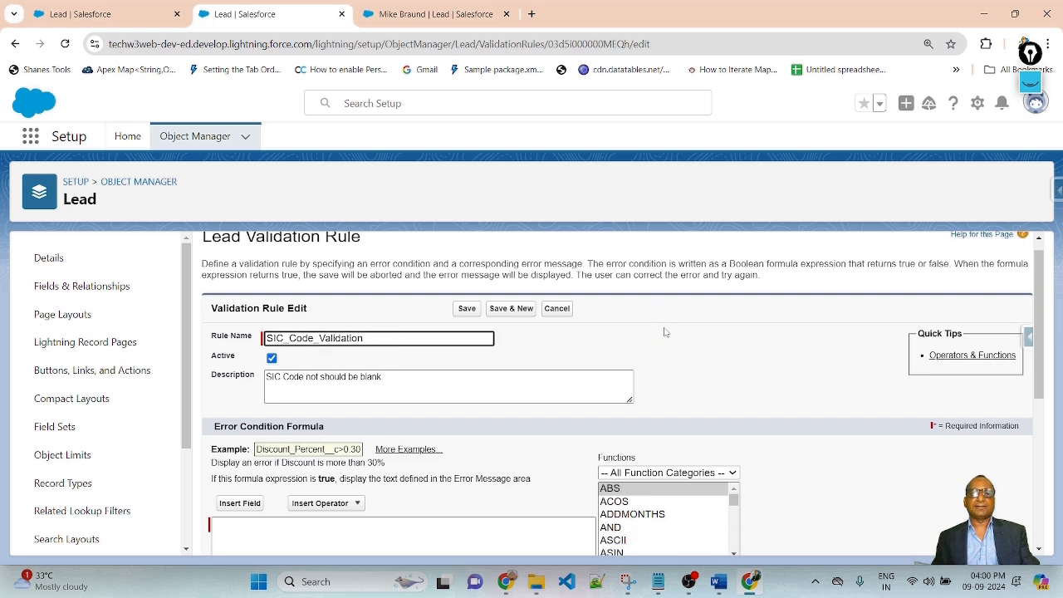
click(444, 325)
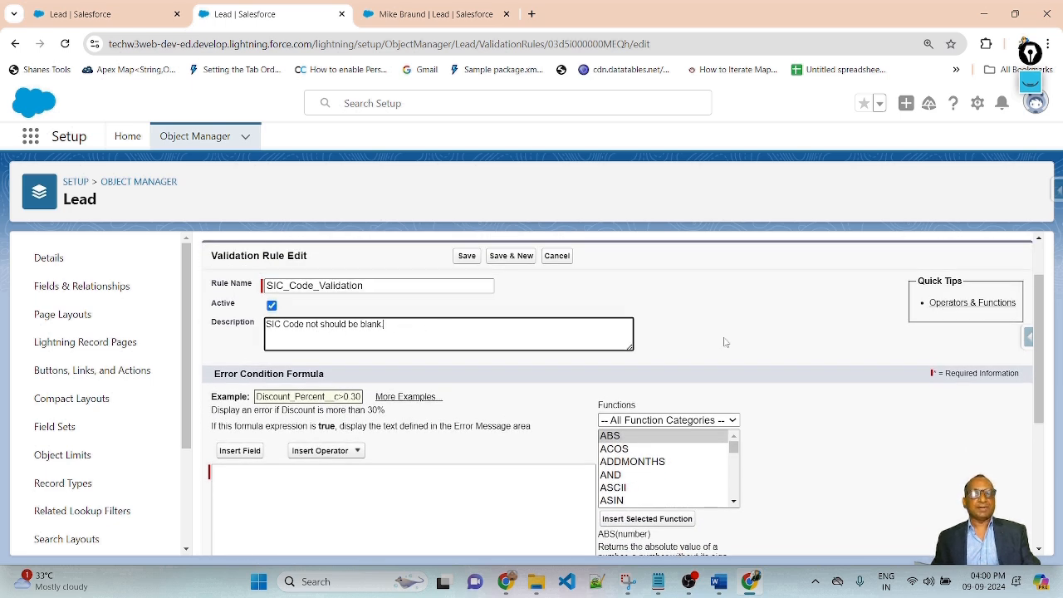
Insert the IF function into the rule's empty error condition formula and select its placeholder arguments.
scroll(436, 387, down, 4)
click(555, 431)
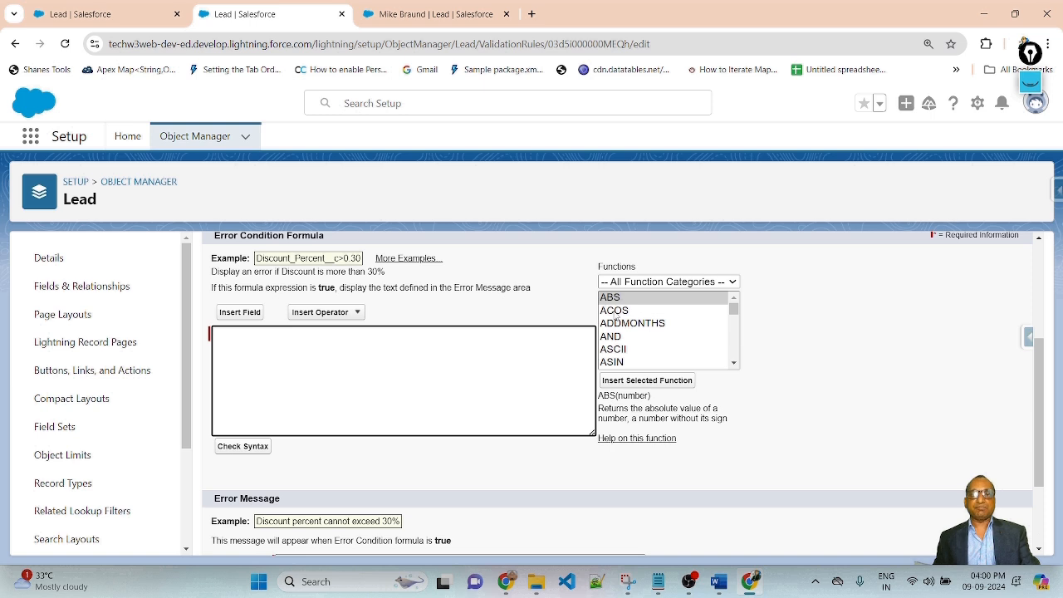
scroll(616, 318, down, 3)
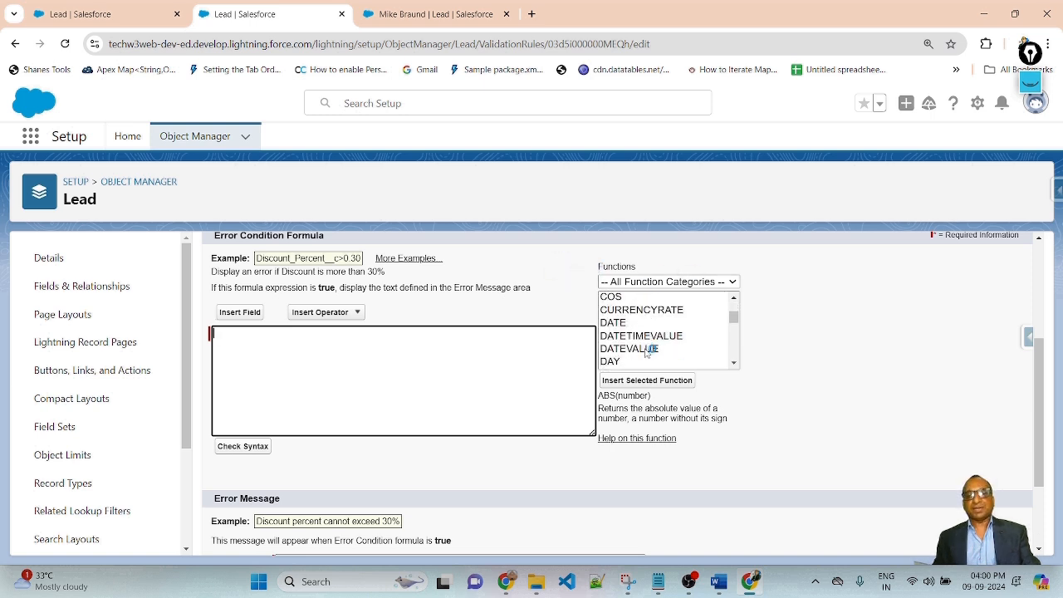
scroll(631, 347, down, 5)
click(605, 299)
double_click(618, 313)
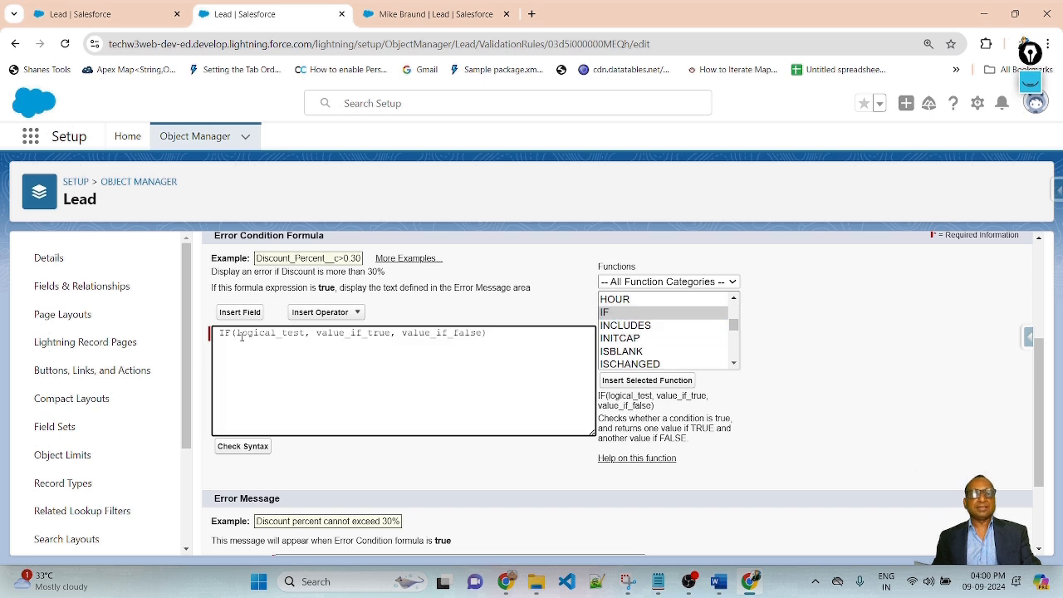
drag(237, 333, 479, 323)
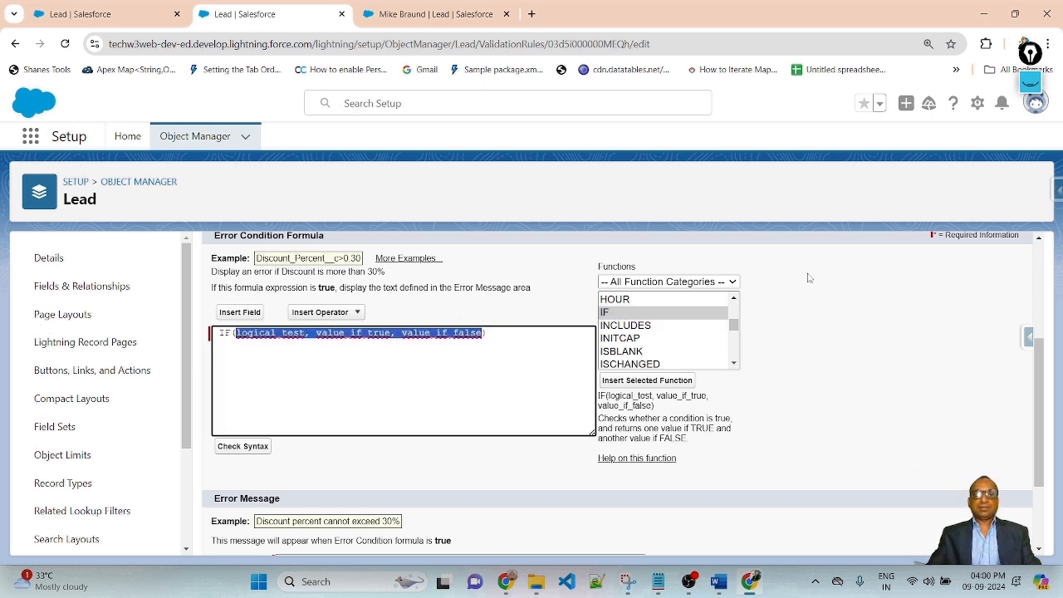
Replace the IF function's placeholder arguments with the ISPICKVAL function and clear ISPICKVAL's own placeholder arguments.
key(BackSpace)
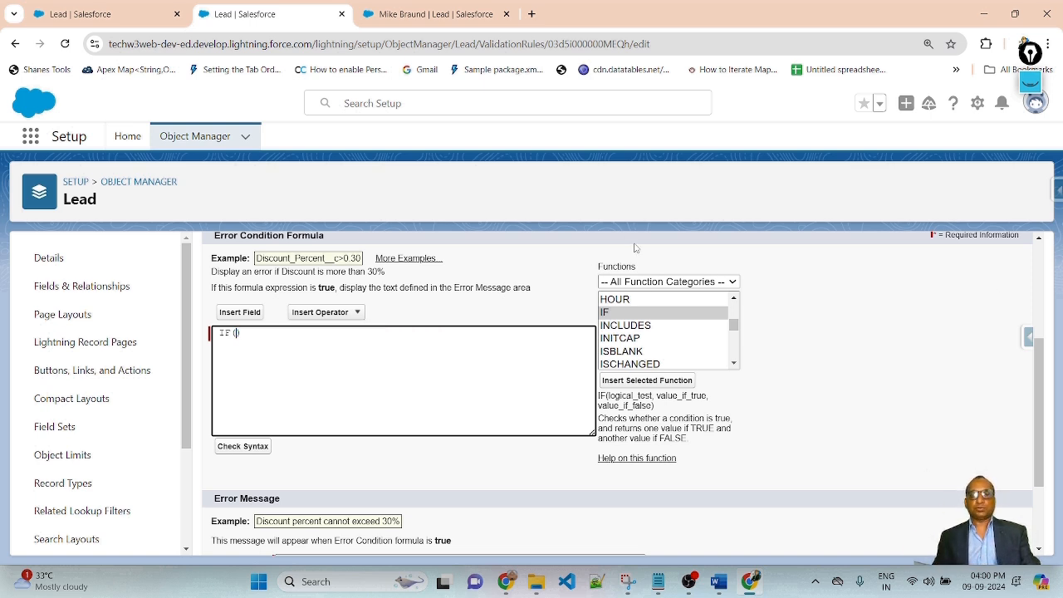
click(628, 315)
scroll(660, 330, down, 3)
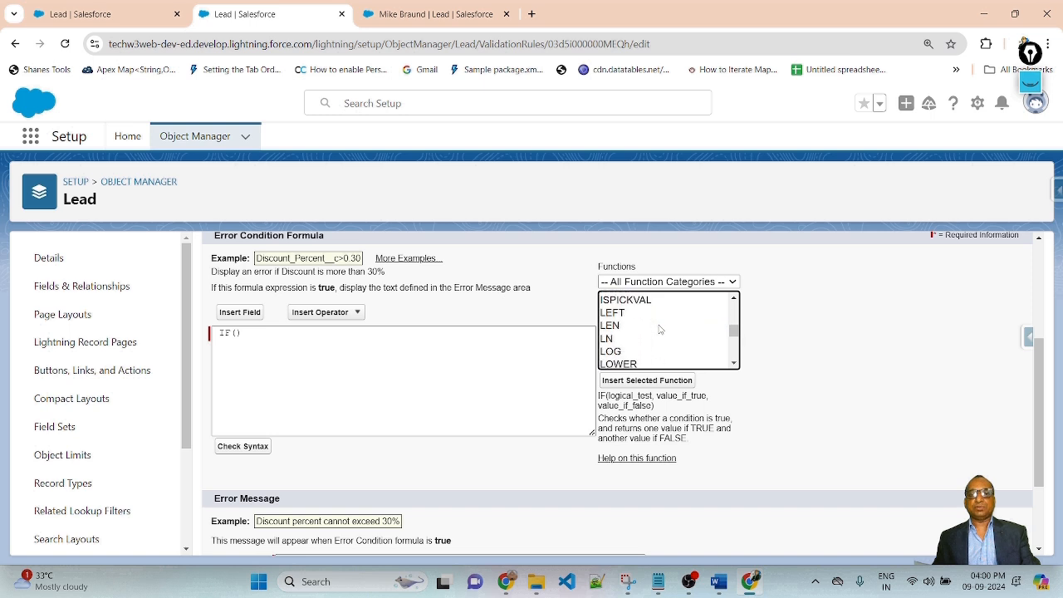
text(isp)
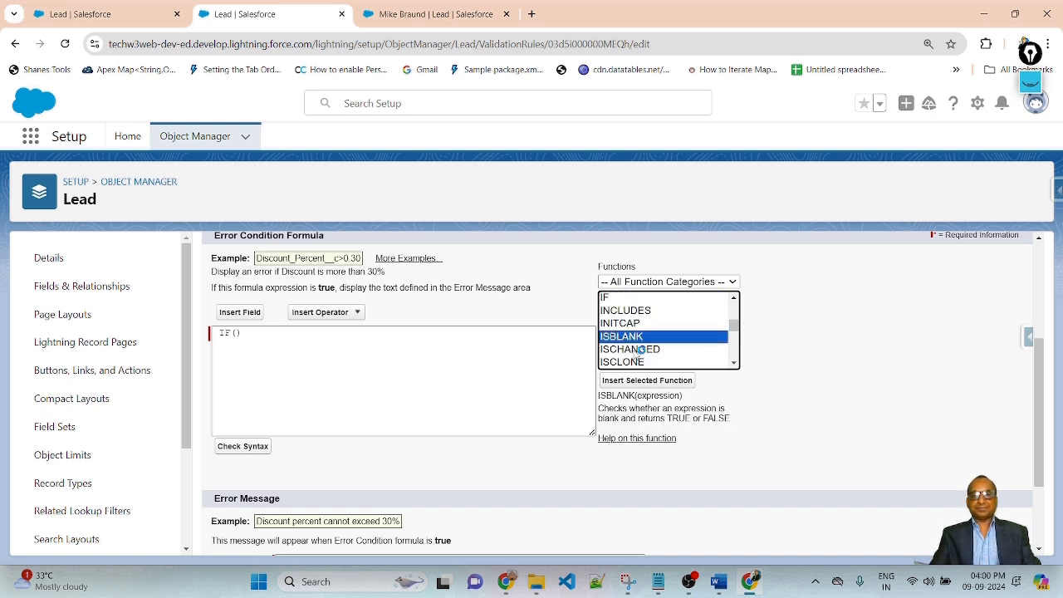
scroll(674, 351, down, 2)
scroll(689, 349, up, 2)
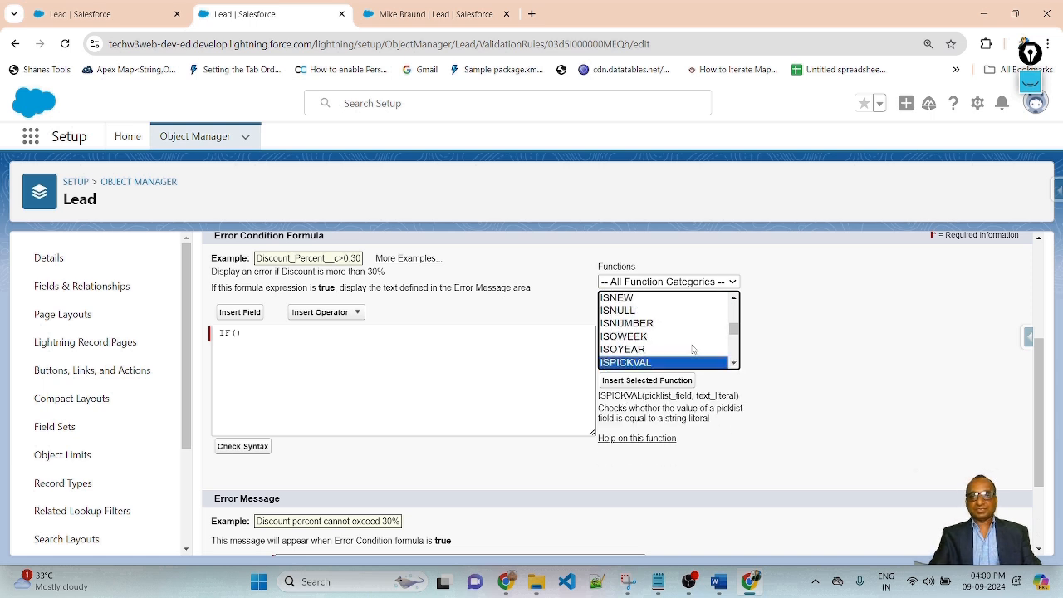
click(643, 380)
drag(299, 332, 459, 330)
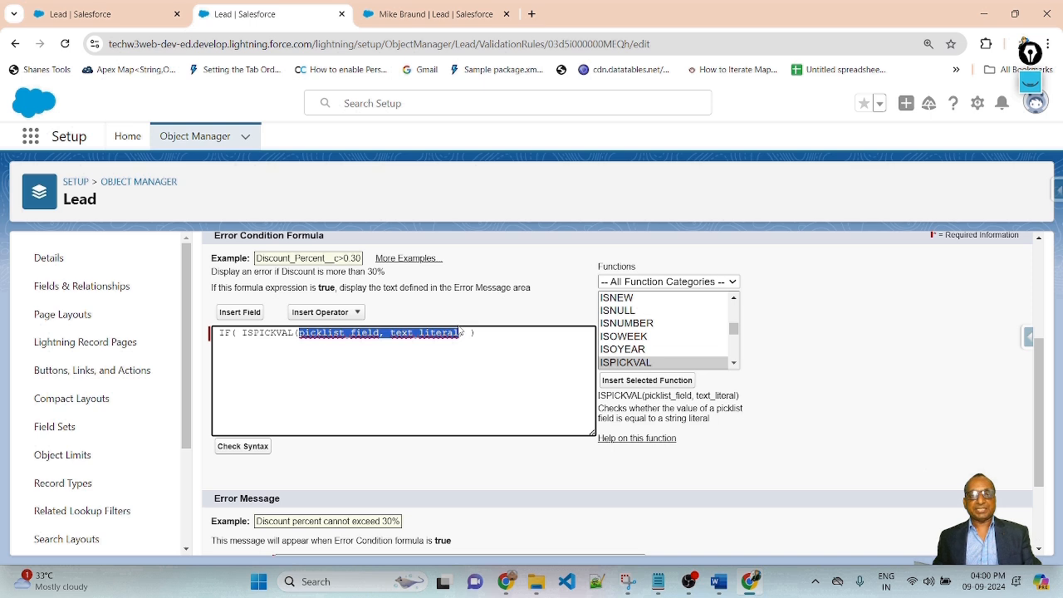
key(Delete)
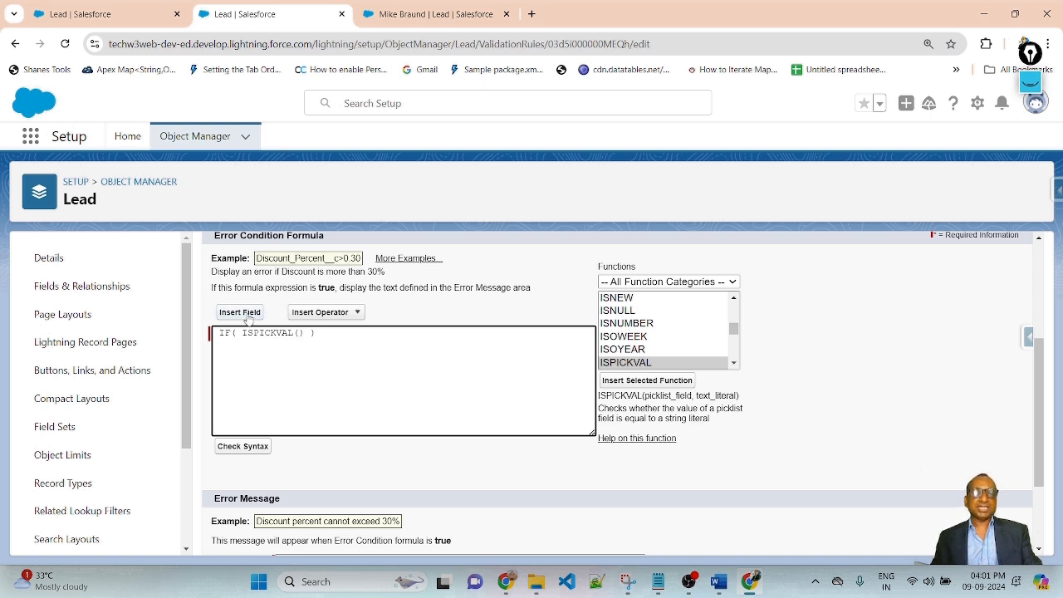
Insert the Lead field ProductInterest__c as ISPICKVAL's first argument, followed by a comma and an empty single-quoted text literal.
click(458, 11)
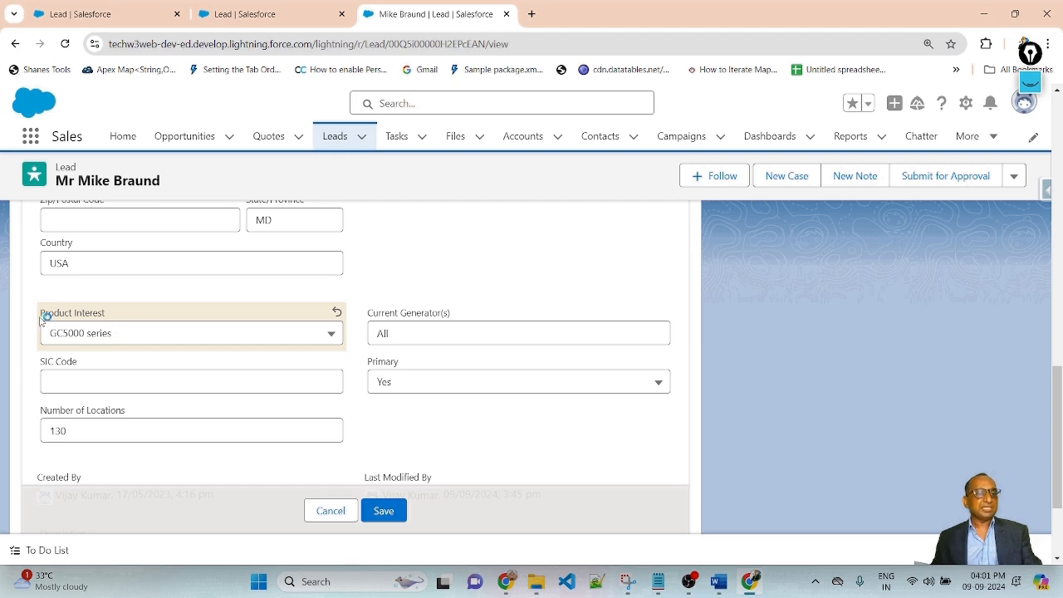
click(277, 12)
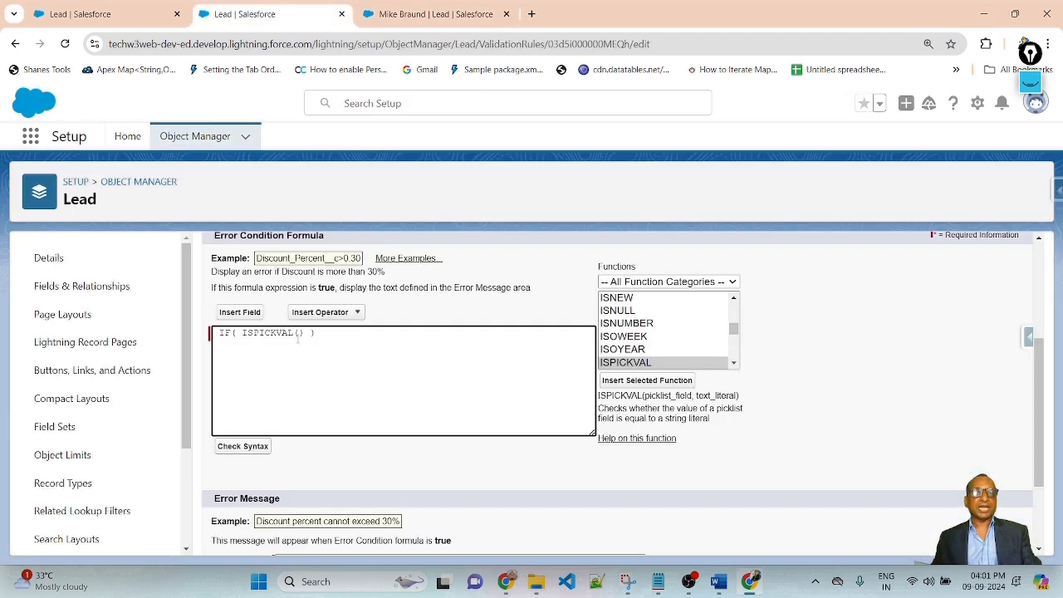
click(238, 314)
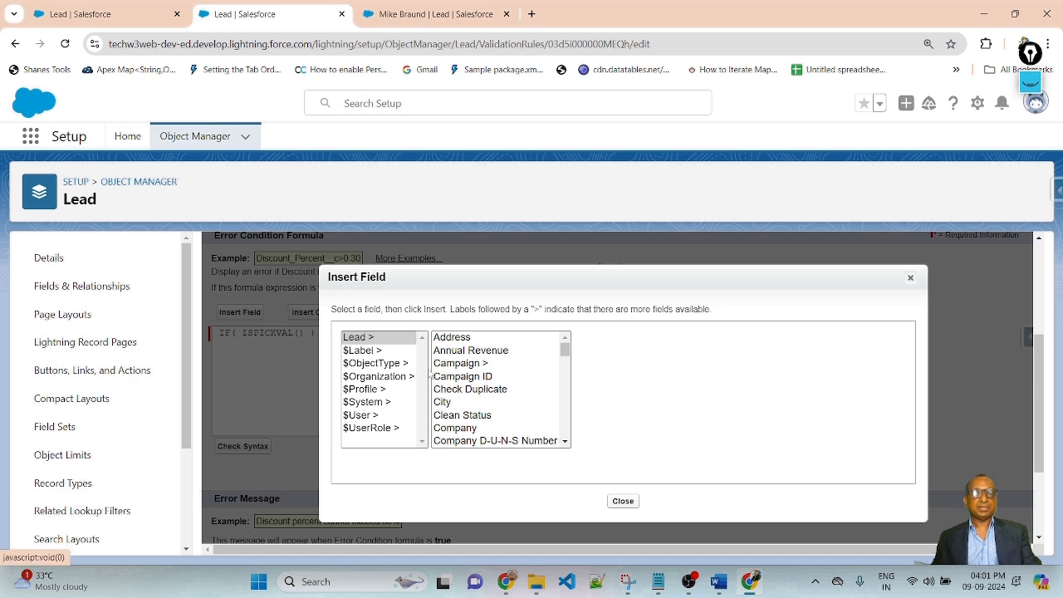
click(464, 338)
text(pro)
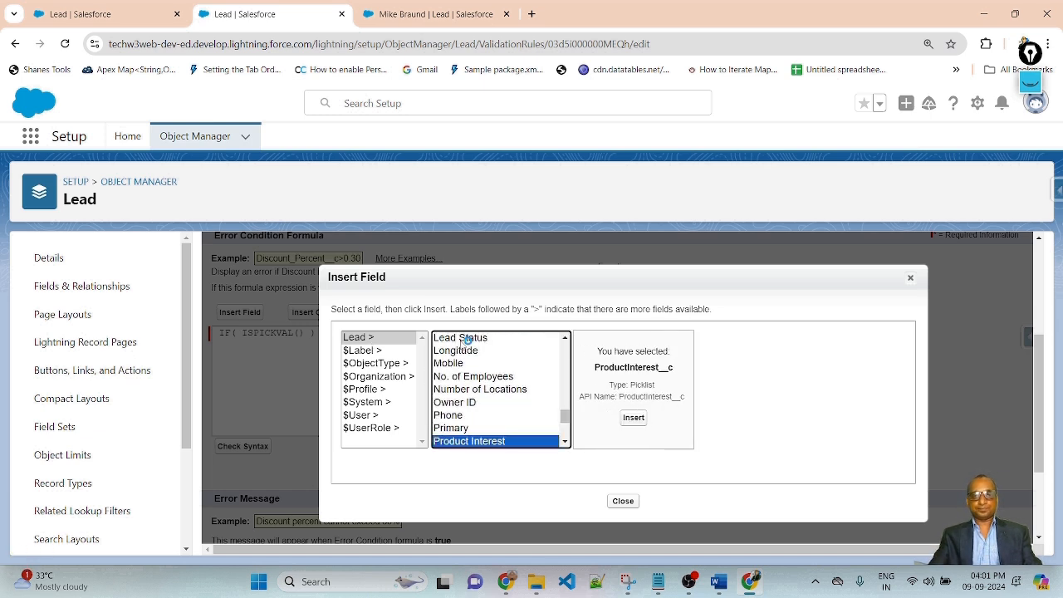
click(471, 442)
click(633, 418)
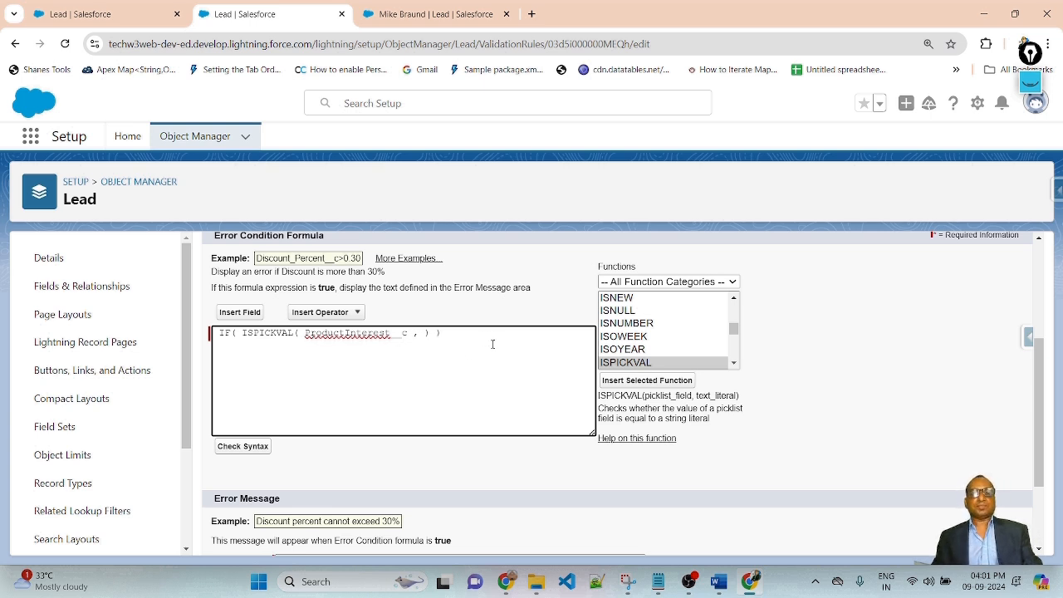
text(')
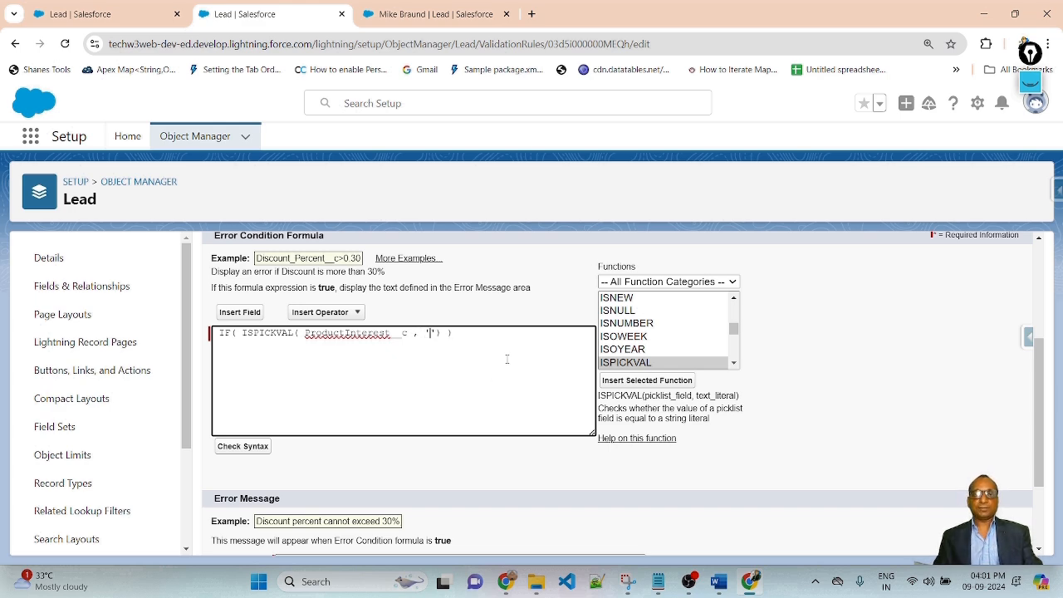
Open the Lead object's Fields & Relationships list in the other Setup tab and glance back at the unfinished formula.
click(81, 8)
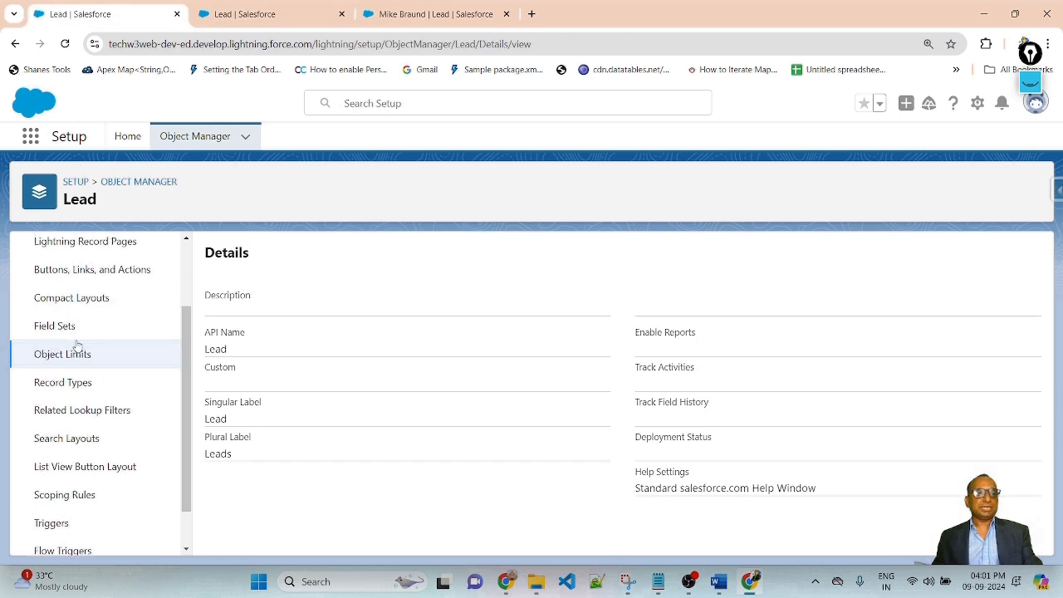
scroll(82, 372, up, 2)
click(87, 286)
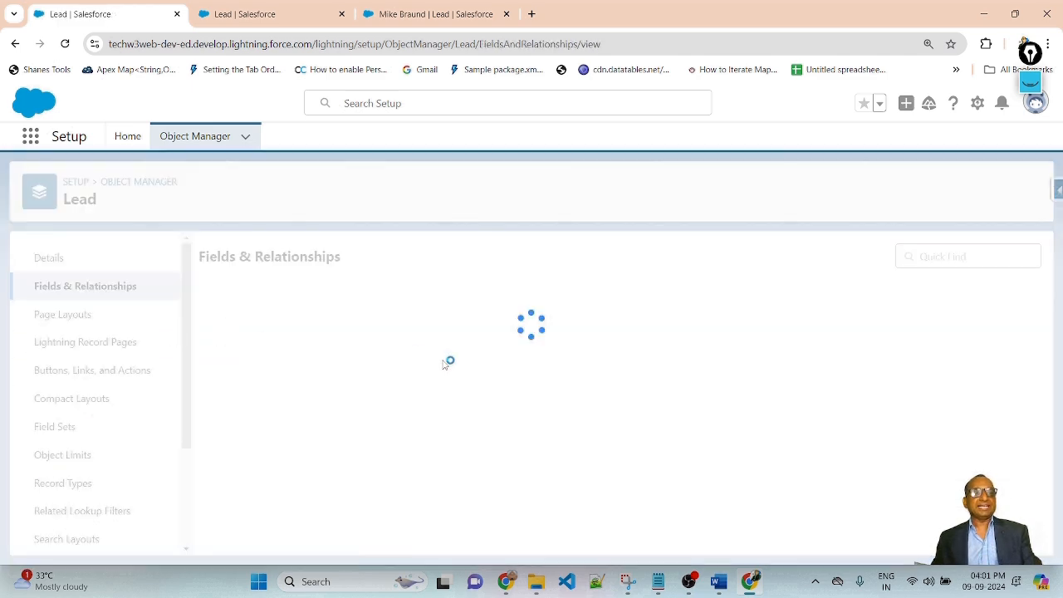
scroll(455, 367, down, 3)
scroll(455, 368, up, 1)
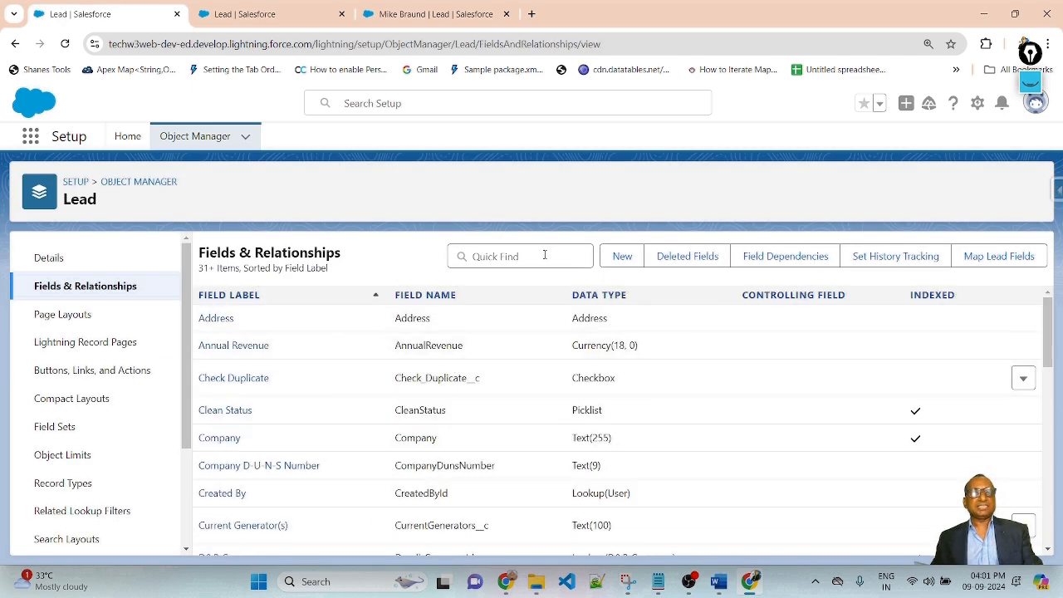
click(245, 14)
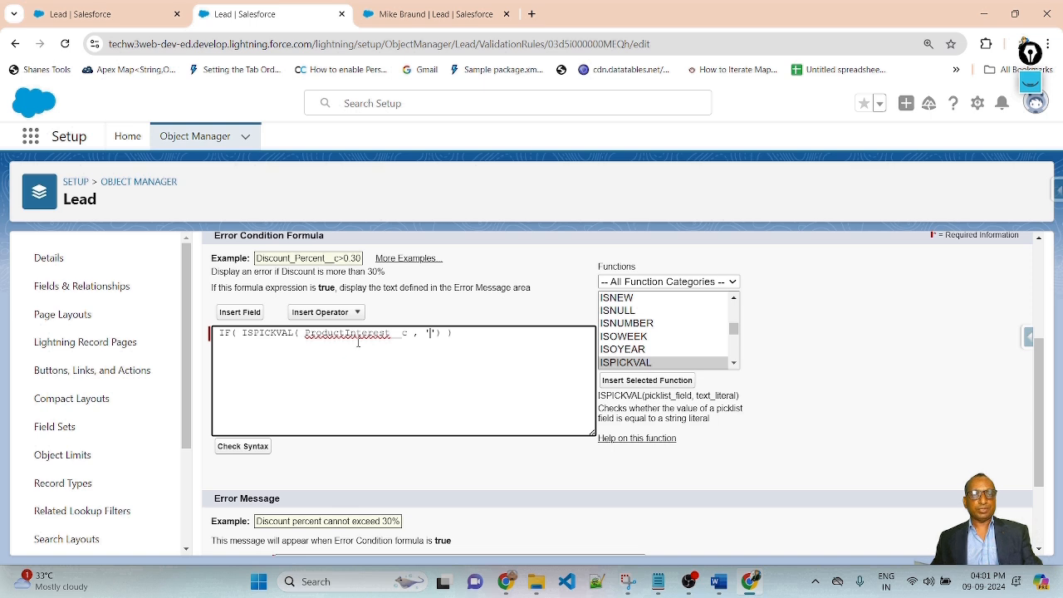
Search the Lead fields for "product" and open the Product Interest field definition.
click(159, 7)
click(488, 262)
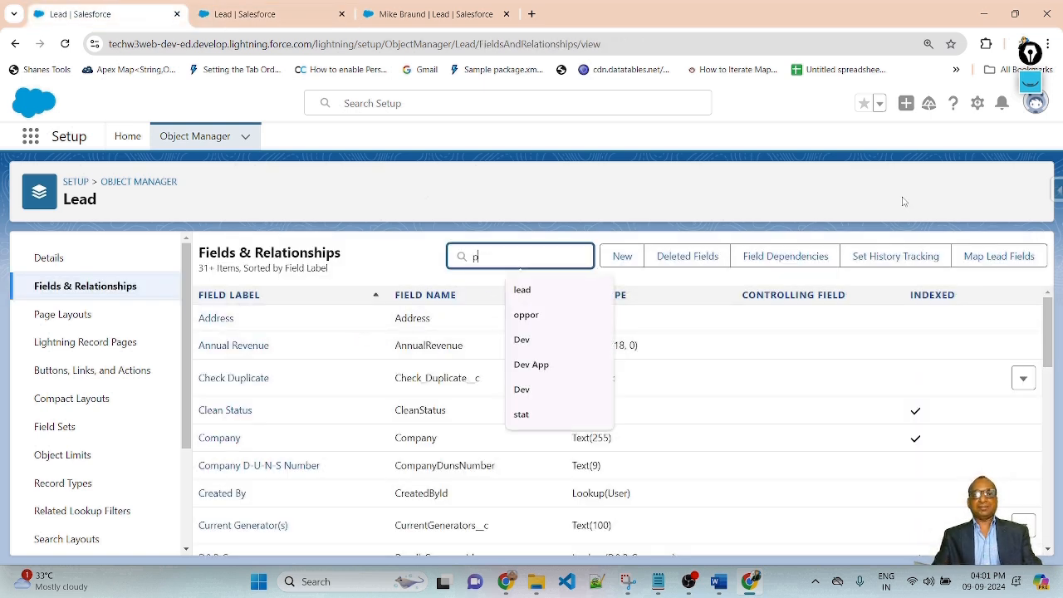
text(produc)
text(e)
key(BackSpace)
text(t)
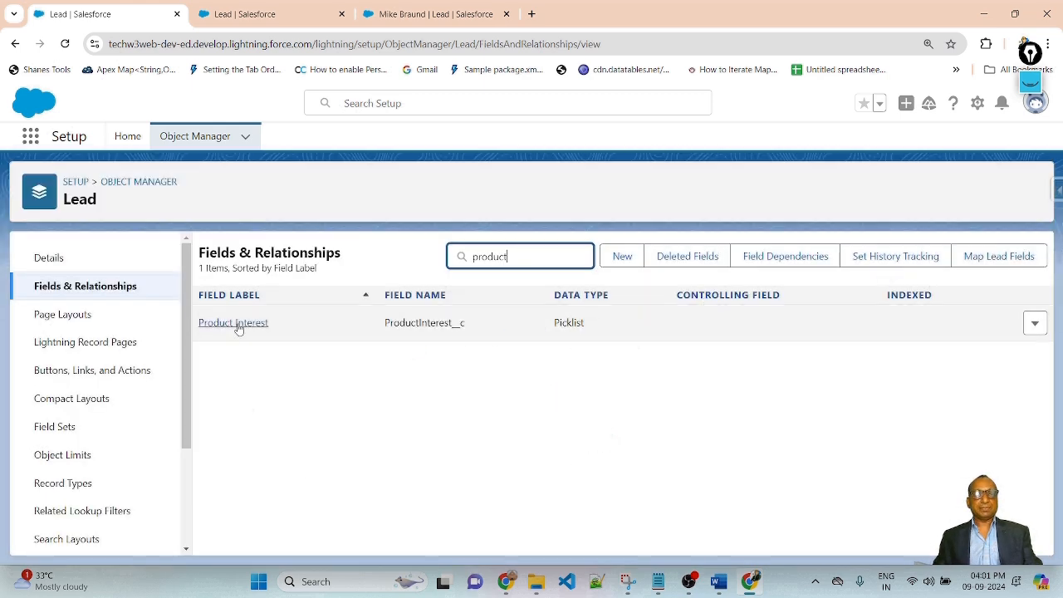
click(237, 324)
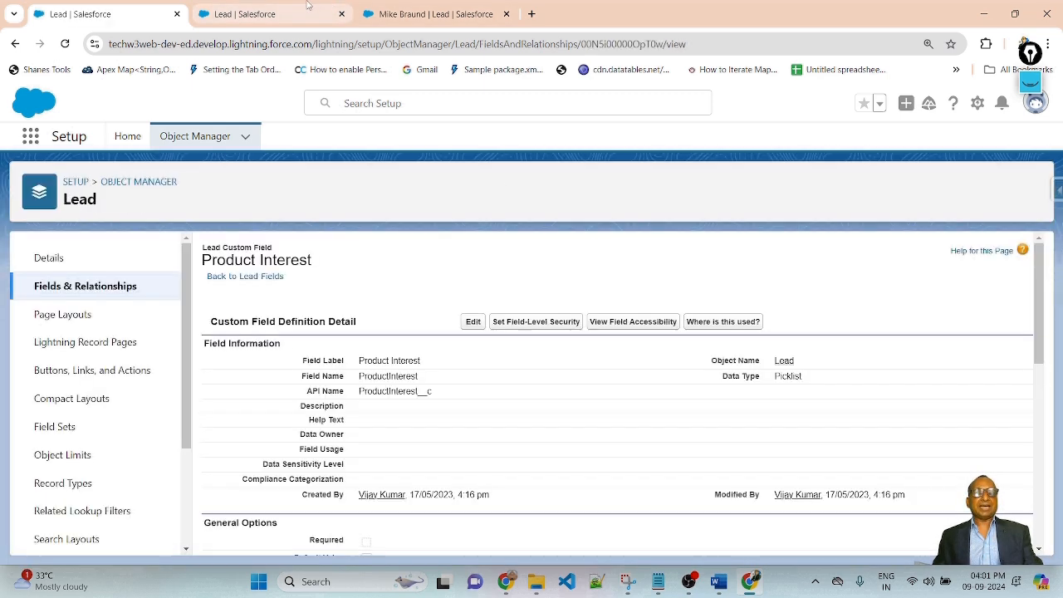
Copy the picklist value GC5000 series into ISPICKVAL's quoted text literal and add a comma after the ISPICKVAL condition.
scroll(524, 284, down, 2)
scroll(524, 285, down, 5)
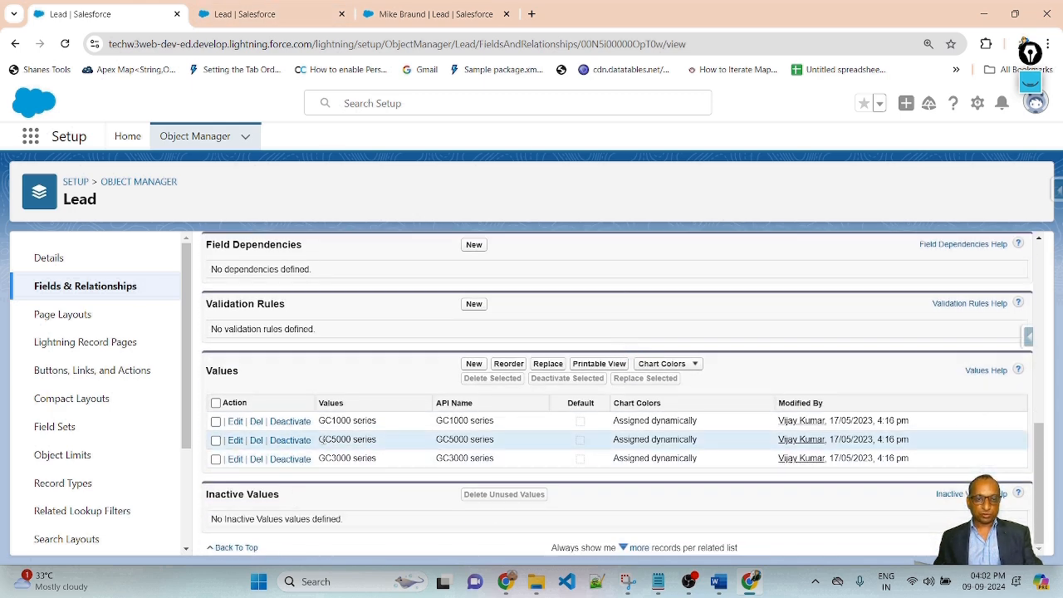
drag(319, 440, 404, 444)
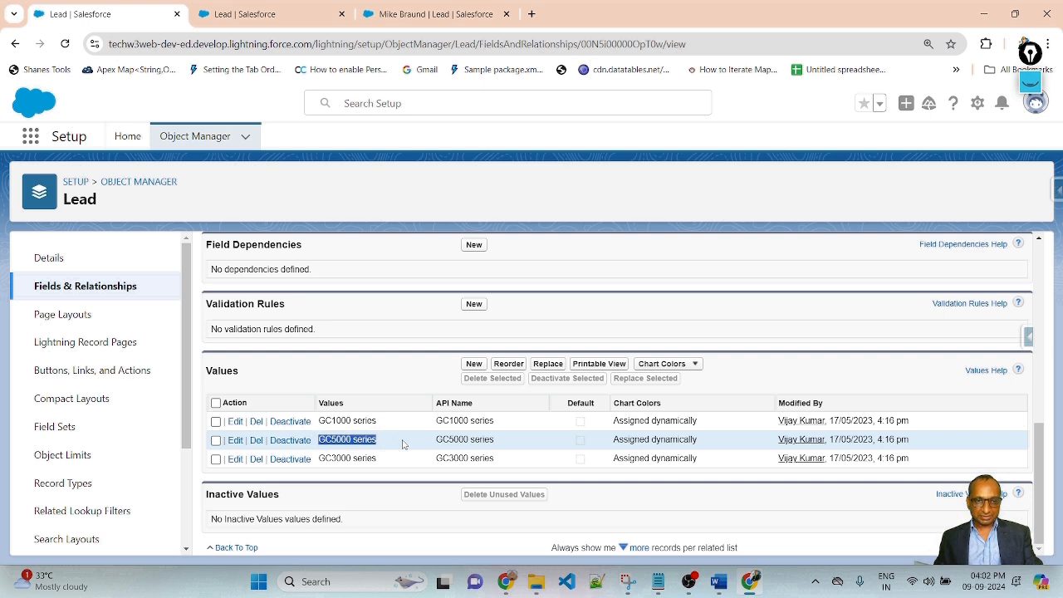
click(403, 444)
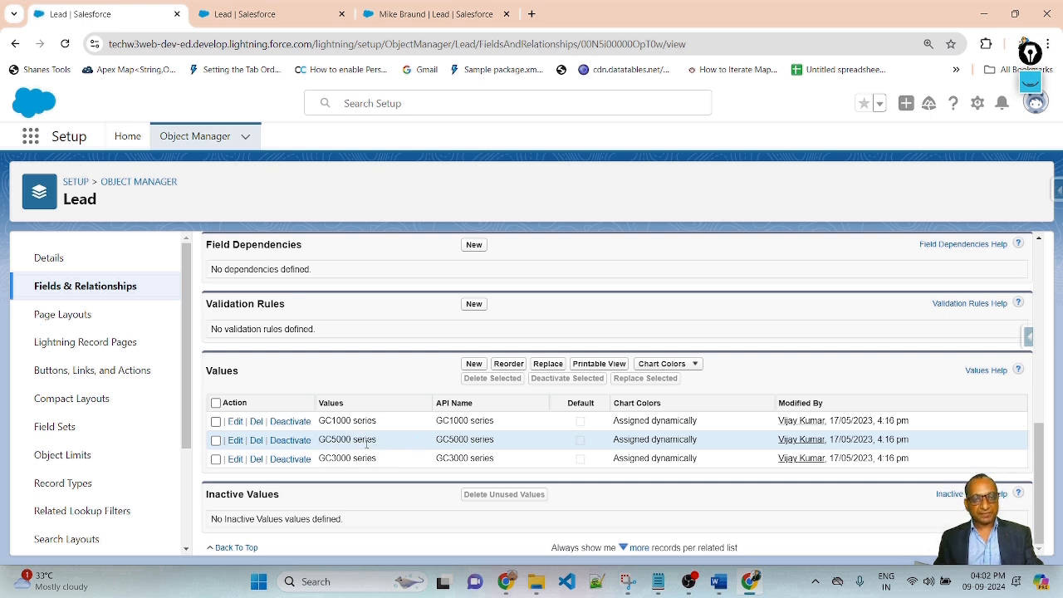
drag(378, 440, 318, 440)
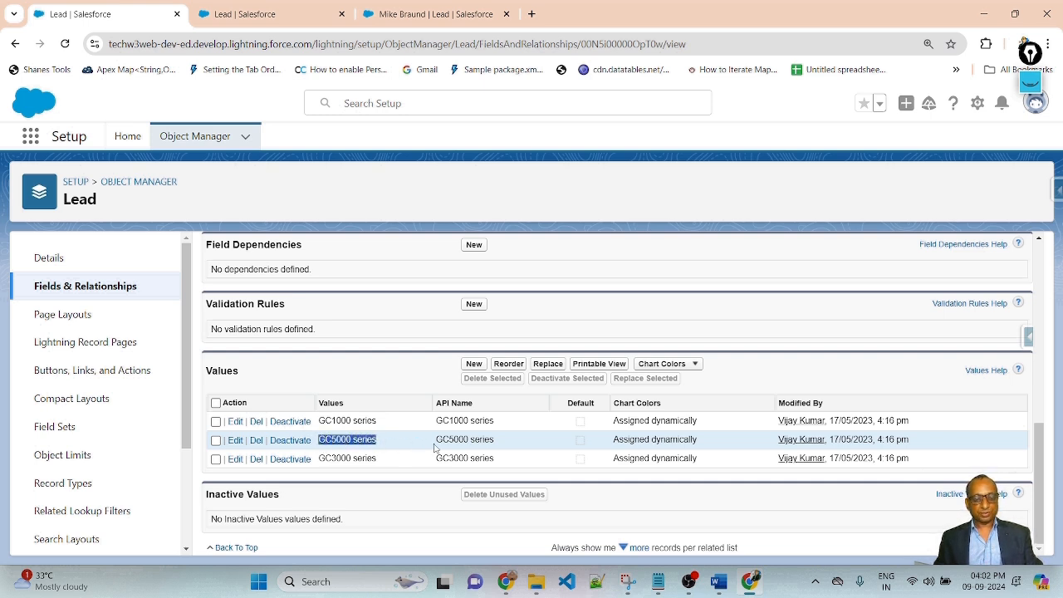
click(245, 15)
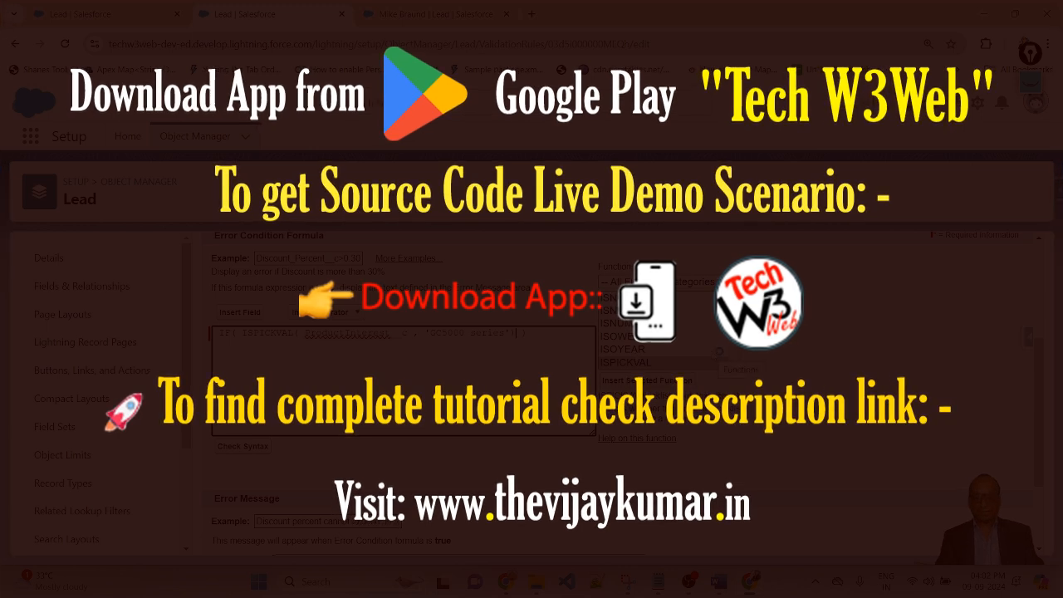
text(,)
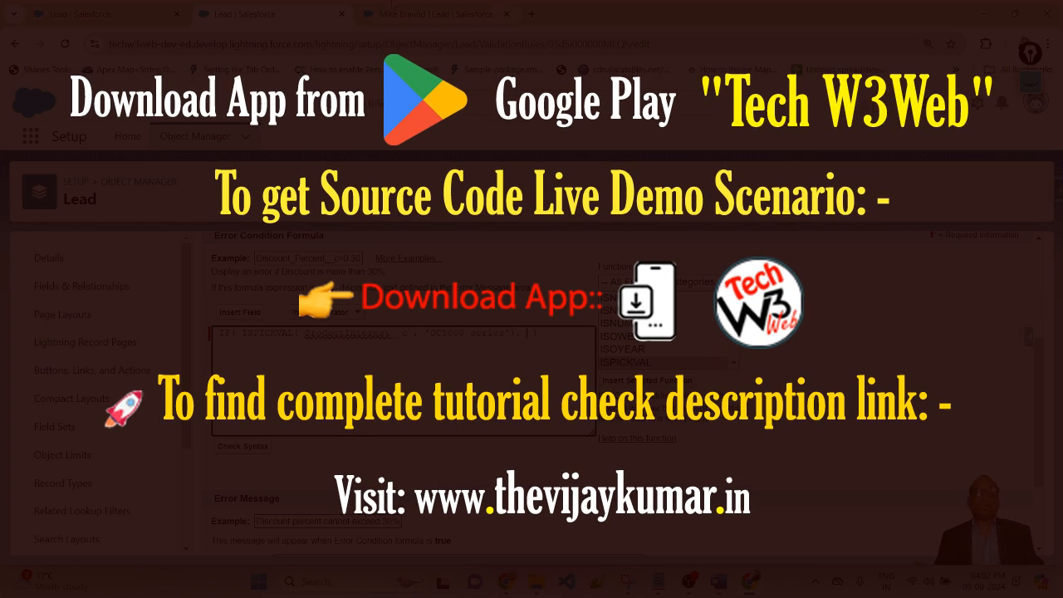
Return to the lead record's edit form to review its Product Interest and SIC Code fields.
click(395, 9)
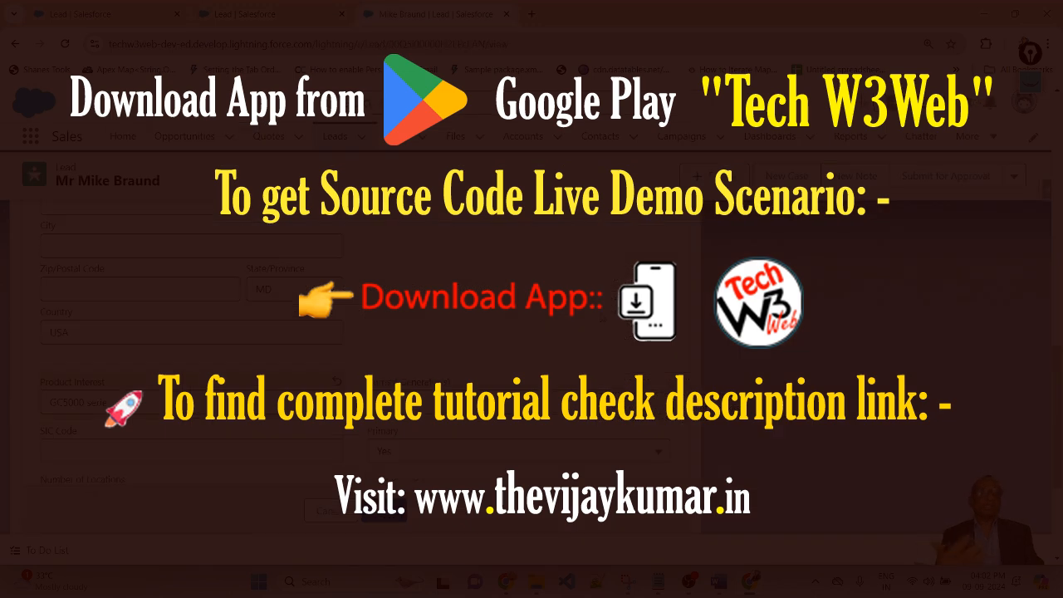